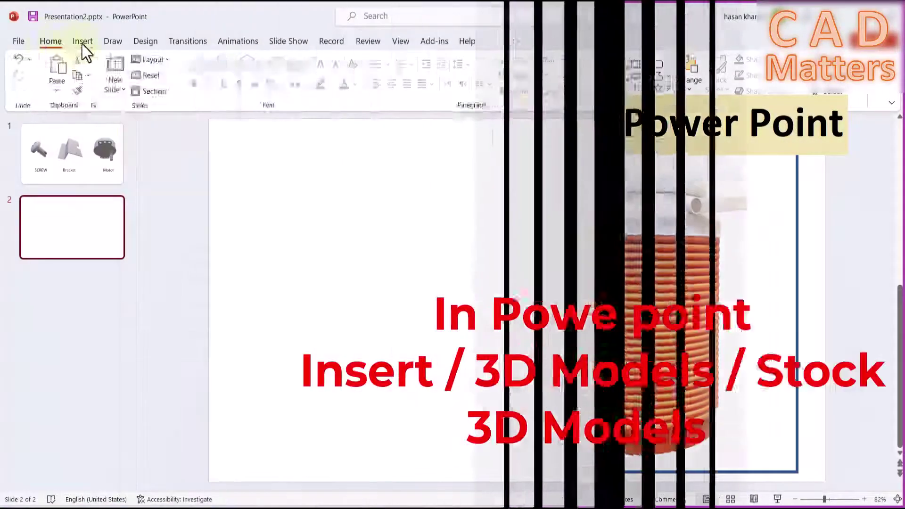
# Open the Stock 3D Models library and scroll through its categories.
pyautogui.click(83, 41)
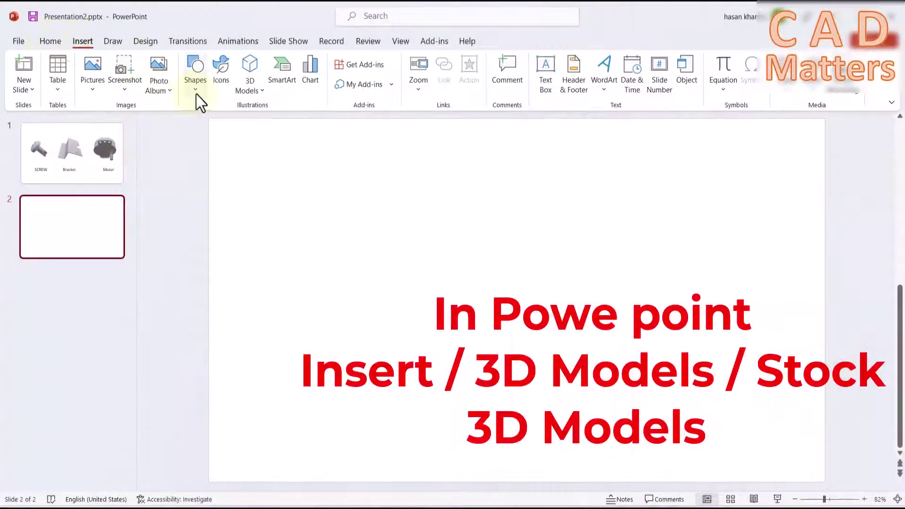
pyautogui.click(250, 80)
pyautogui.click(511, 259)
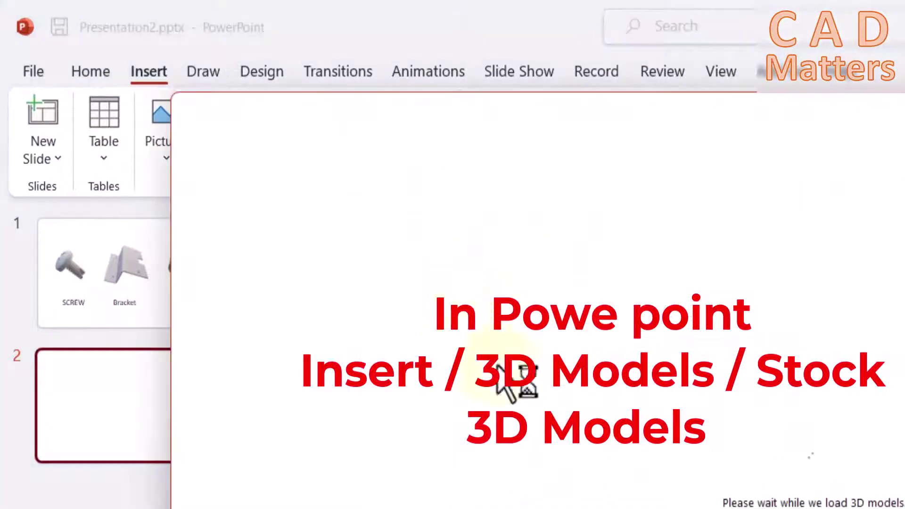
pyautogui.scroll(-5, 657, 454)
pyautogui.scroll(-2, 585, 490)
pyautogui.scroll(-2, 589, 503)
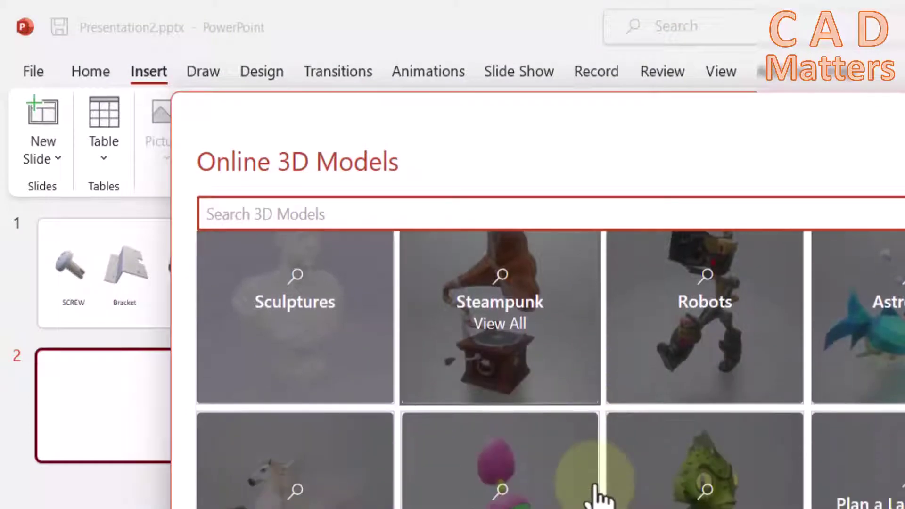
pyautogui.scroll(-2, 598, 495)
pyautogui.scroll(-1, 333, 282)
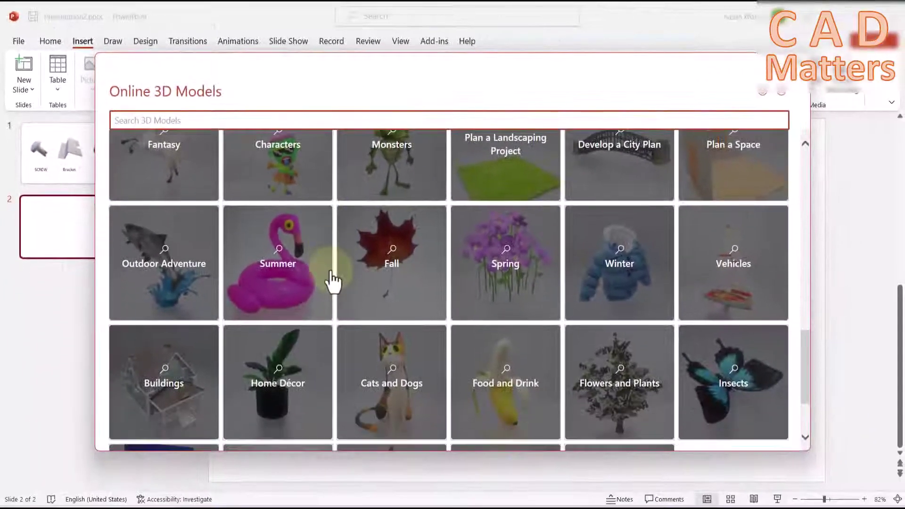
pyautogui.scroll(-2, 333, 282)
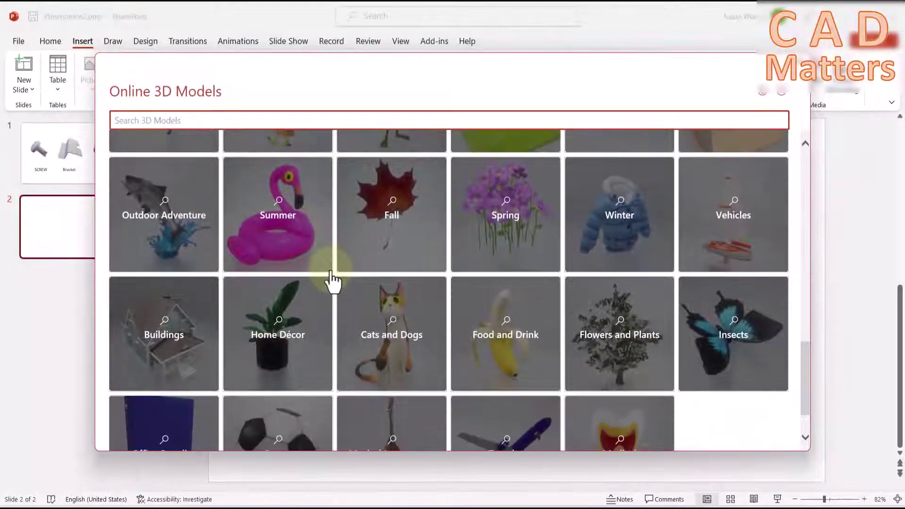
pyautogui.scroll(1, 333, 279)
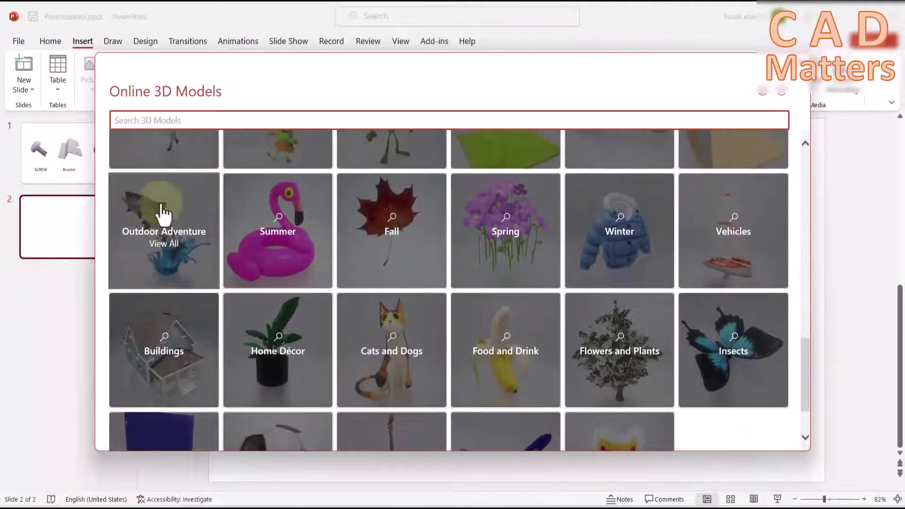
# Open the Outdoor Adventure category and browse its models.
pyautogui.click(162, 212)
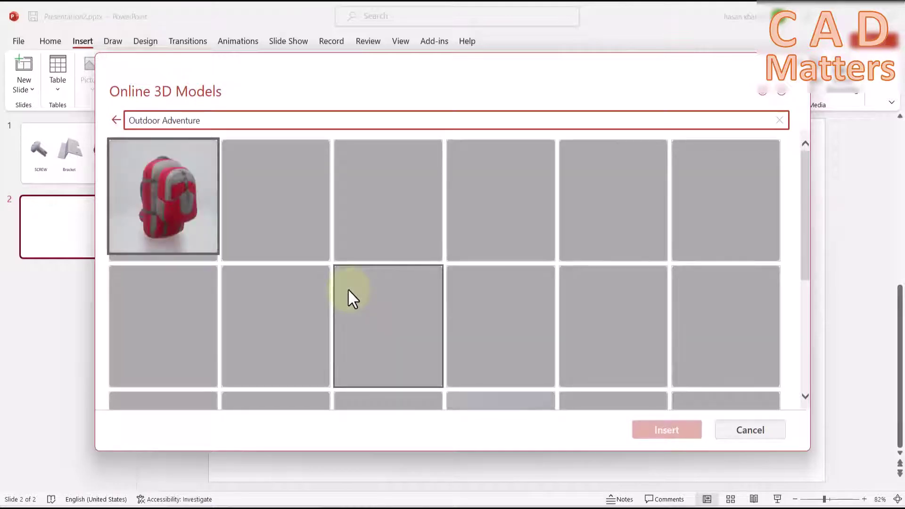
pyautogui.scroll(-1, 348, 290)
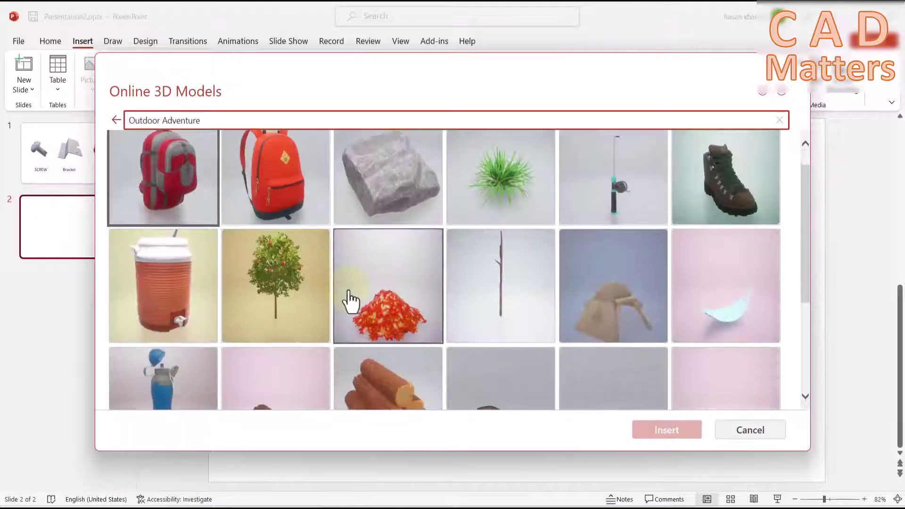
pyautogui.scroll(-2, 348, 290)
pyautogui.scroll(-1, 347, 289)
pyautogui.scroll(2, 351, 301)
pyautogui.scroll(2, 351, 302)
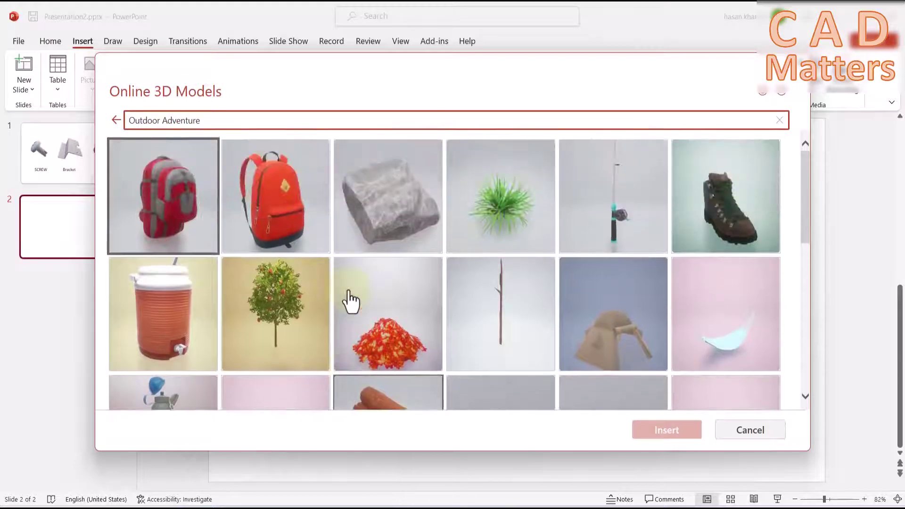
pyautogui.scroll(-1, 331, 278)
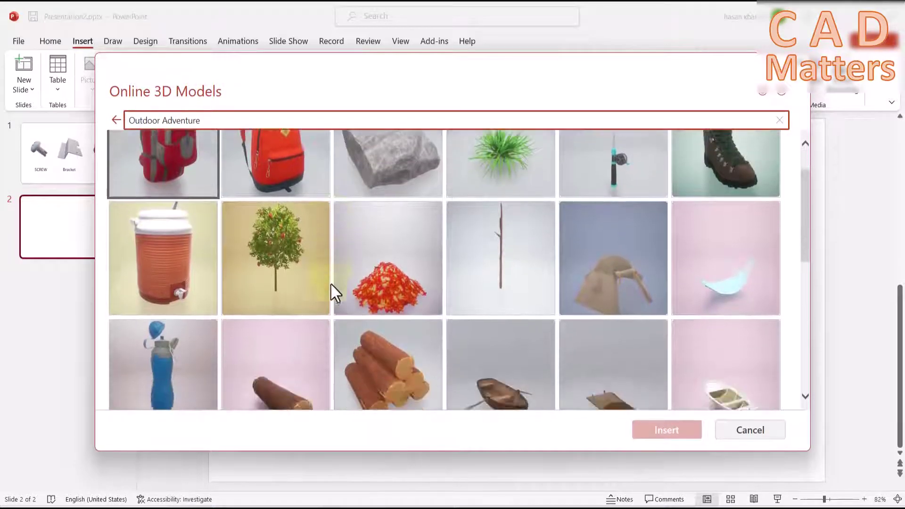
# Insert the orange water cooler, tilt it to show handle and tap, size 4.79" × 3.09".
pyautogui.doubleClick(113, 261)
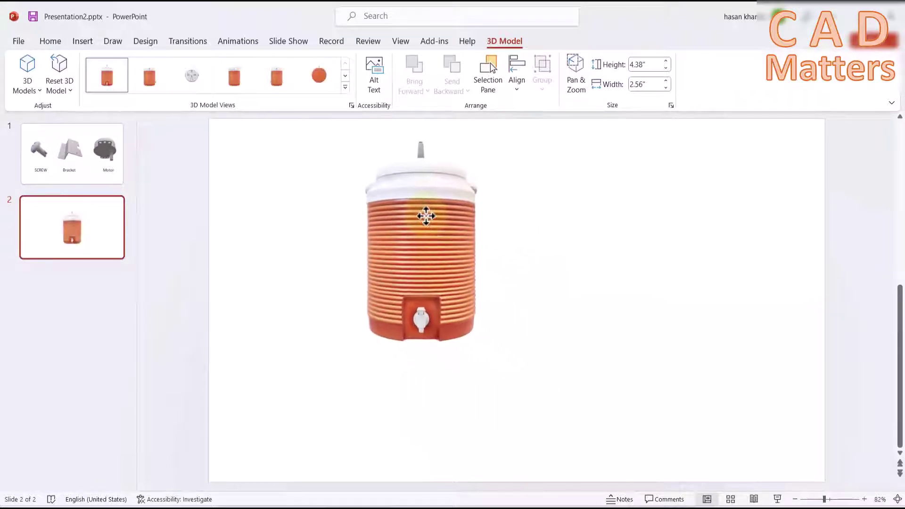
pyautogui.moveTo(480, 348); pyautogui.dragTo(504, 386)
pyautogui.moveTo(554, 452); pyautogui.dragTo(561, 464)
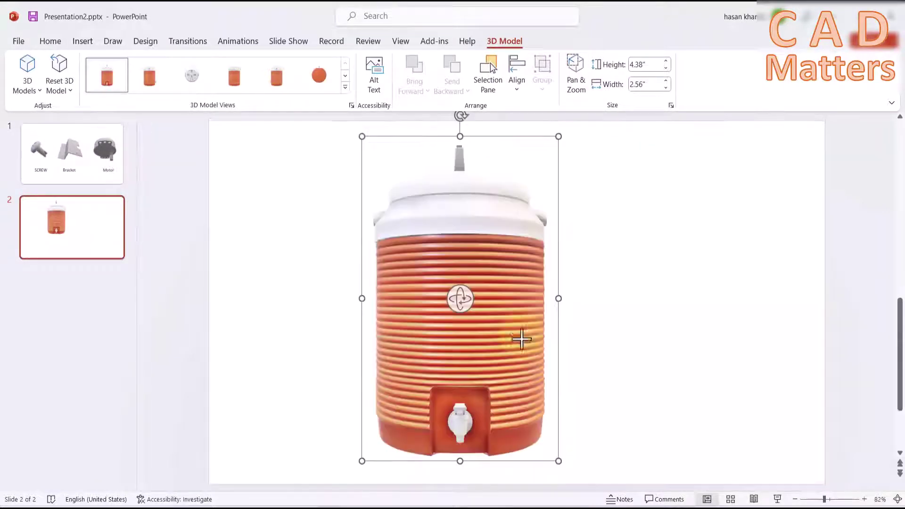
pyautogui.moveTo(472, 287)
pyautogui.mouseDown()
pyautogui.moveTo(344, 345)
pyautogui.moveTo(428, 309)
pyautogui.moveTo(493, 131)
pyautogui.mouseUp()
pyautogui.moveTo(480, 279); pyautogui.dragTo(363, 246)
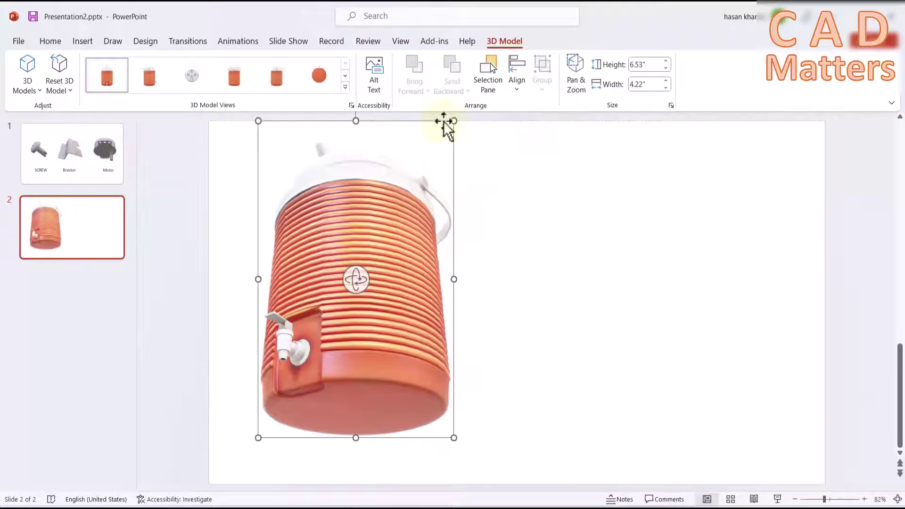
pyautogui.moveTo(446, 121); pyautogui.dragTo(400, 202)
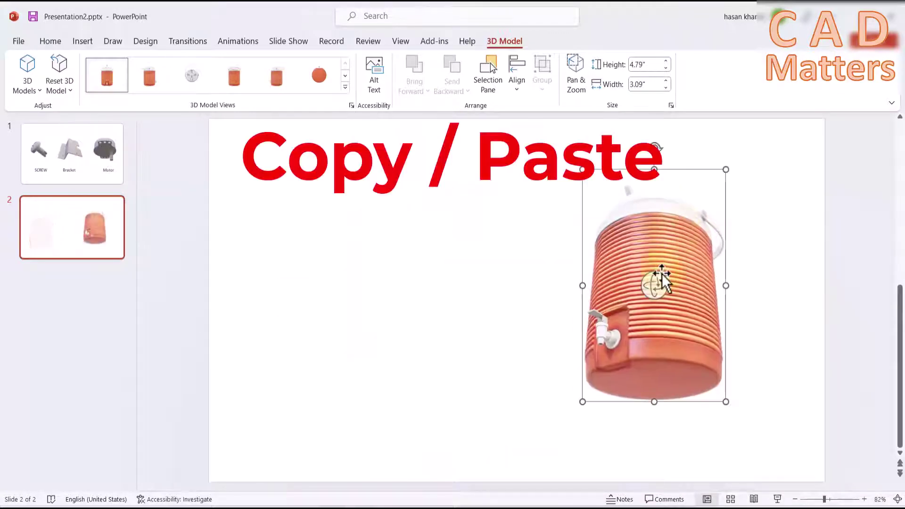
# Paste a copy of the cooler, set it to the front view, shrink it and place it at left.
pyautogui.rightClick(661, 274)
pyautogui.click(691, 288)
pyautogui.rightClick(383, 233)
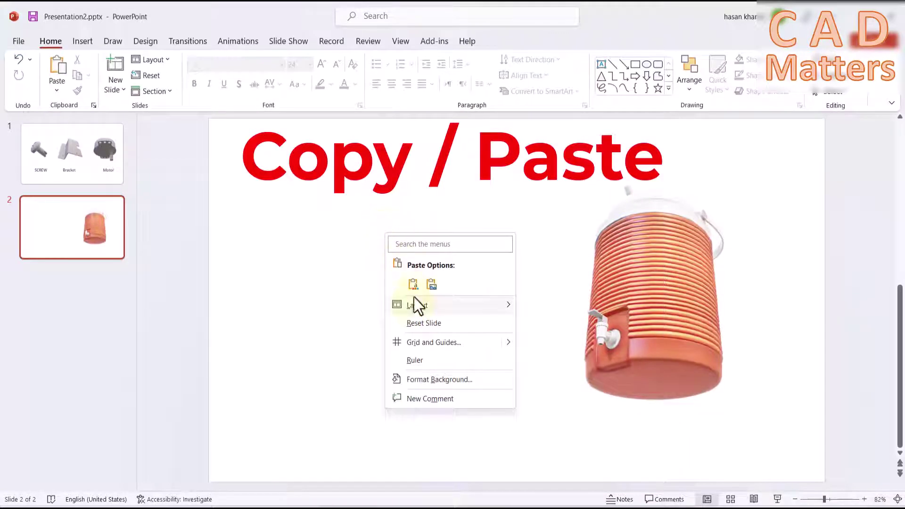
pyautogui.click(413, 284)
pyautogui.moveTo(688, 301); pyautogui.dragTo(341, 207)
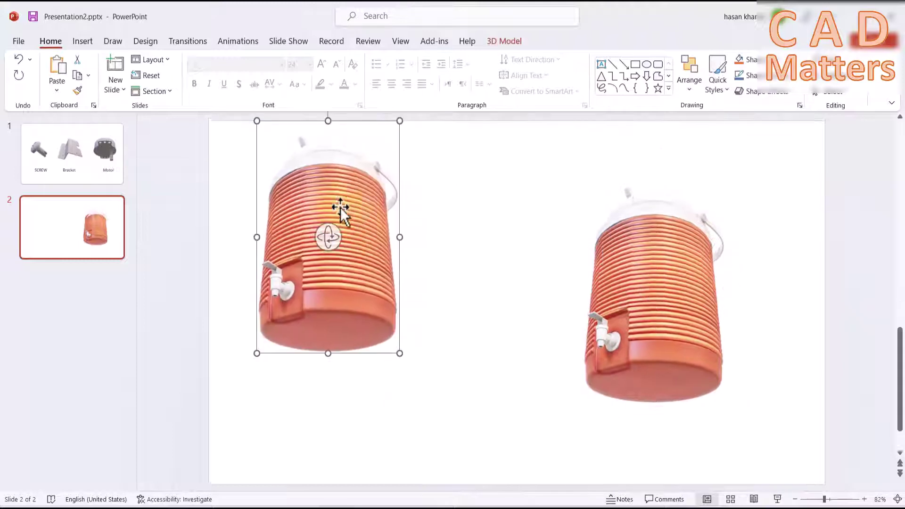
pyautogui.click(503, 41)
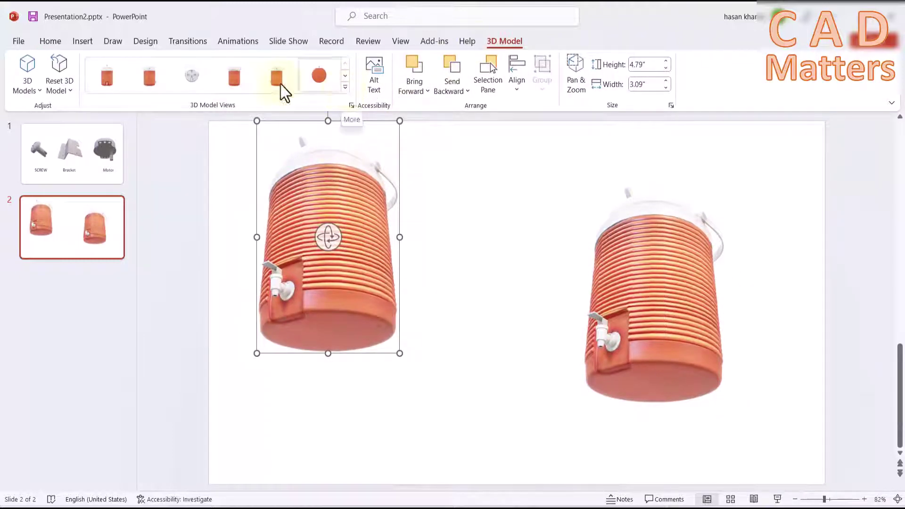
pyautogui.click(110, 77)
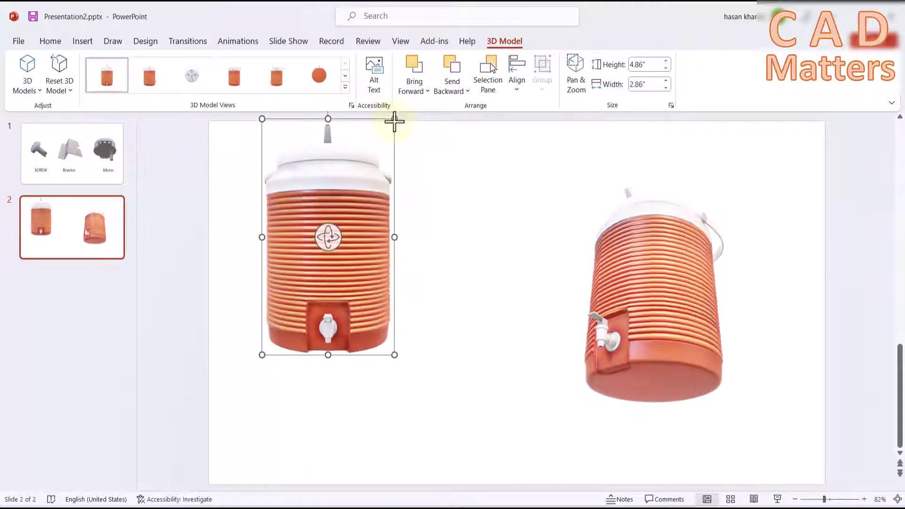
pyautogui.moveTo(394, 119); pyautogui.dragTo(350, 188)
pyautogui.moveTo(303, 253); pyautogui.dragTo(329, 194)
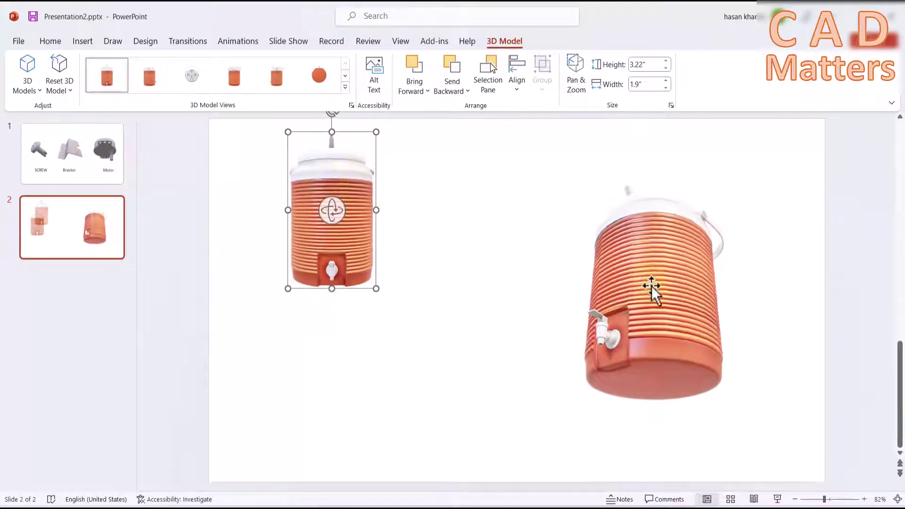
# Rotate the right cooler more upright and enlarge it.
pyautogui.moveTo(650, 286); pyautogui.dragTo(581, 196)
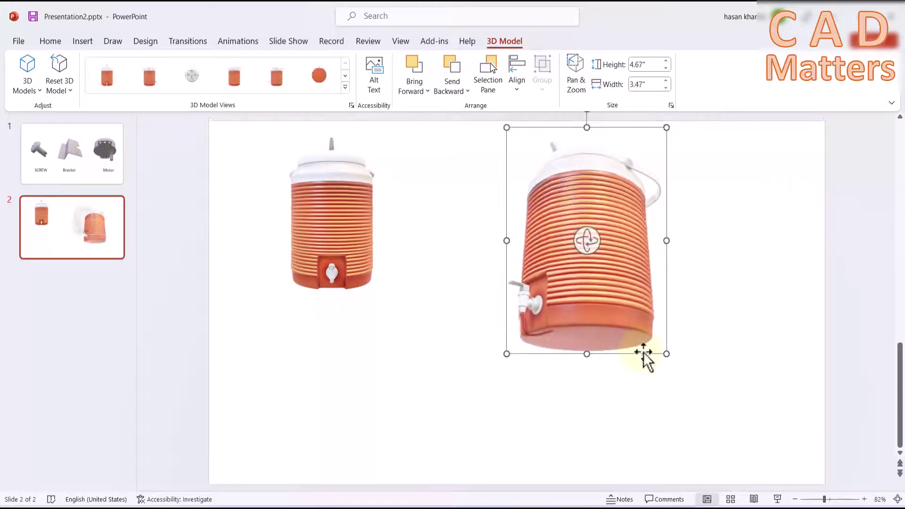
pyautogui.moveTo(662, 351); pyautogui.dragTo(729, 445)
pyautogui.click(498, 358)
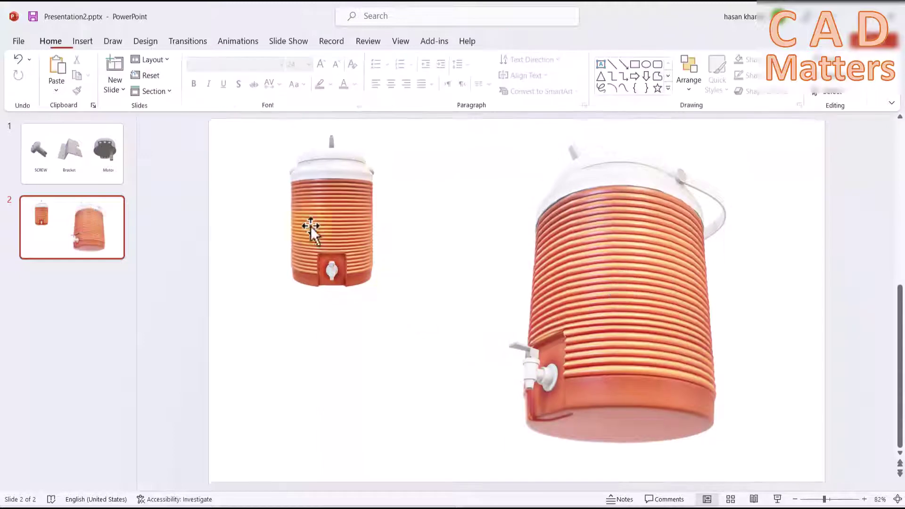
# Copy the small front-view cooler and place the 3.22" × 1.9" copy directly below it.
pyautogui.click(310, 225)
pyautogui.rightClick(310, 225)
pyautogui.click(330, 273)
pyautogui.rightClick(286, 338)
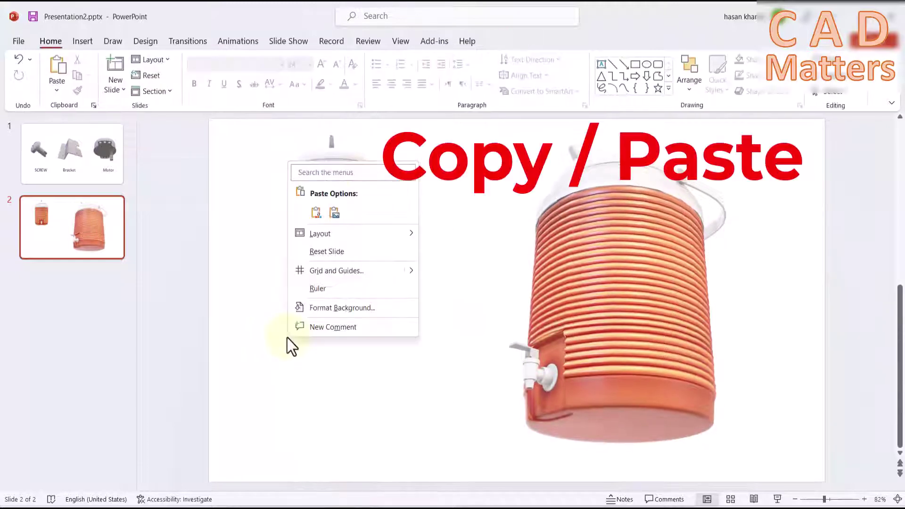
pyautogui.click(318, 208)
pyautogui.moveTo(315, 218)
pyautogui.mouseDown()
pyautogui.moveTo(298, 306)
pyautogui.moveTo(308, 332)
pyautogui.mouseUp()
# Set the lower copy to Top view and shrink the front-view cooler to 2.41" × 1.39" above it.
pyautogui.click(507, 45)
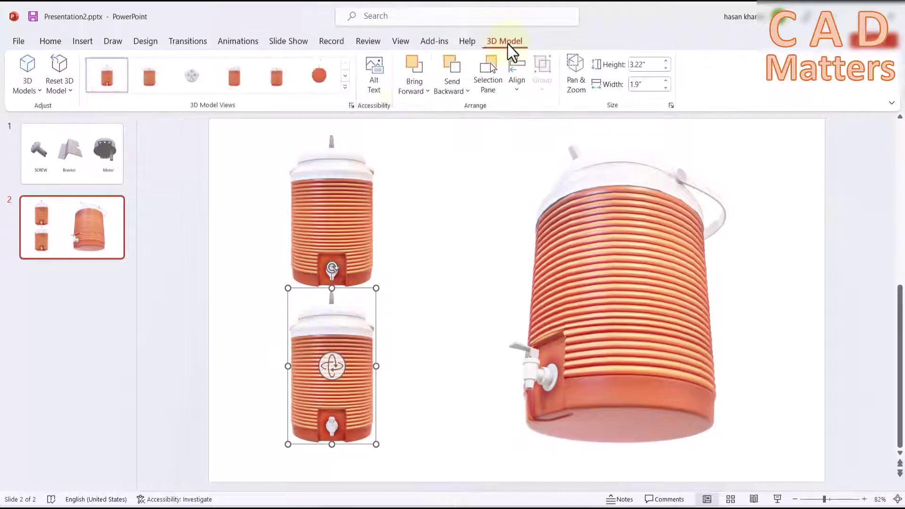
pyautogui.click(193, 74)
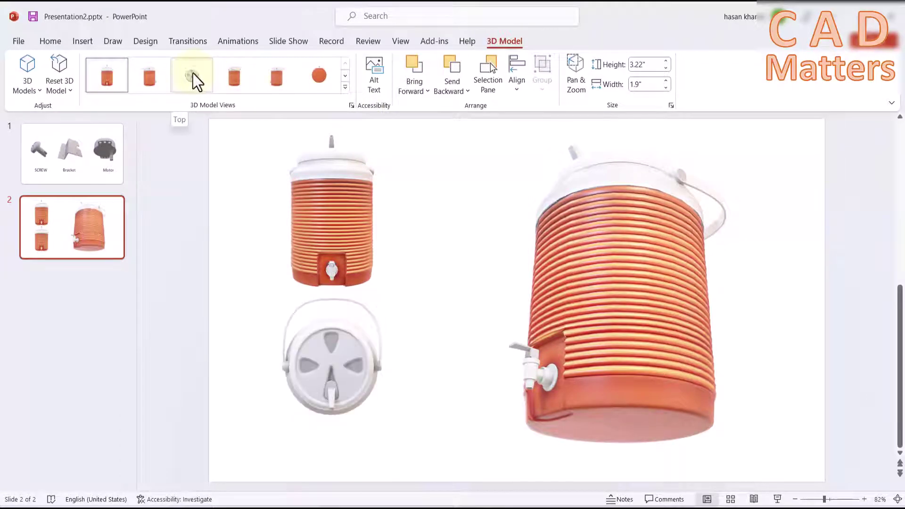
pyautogui.click(329, 211)
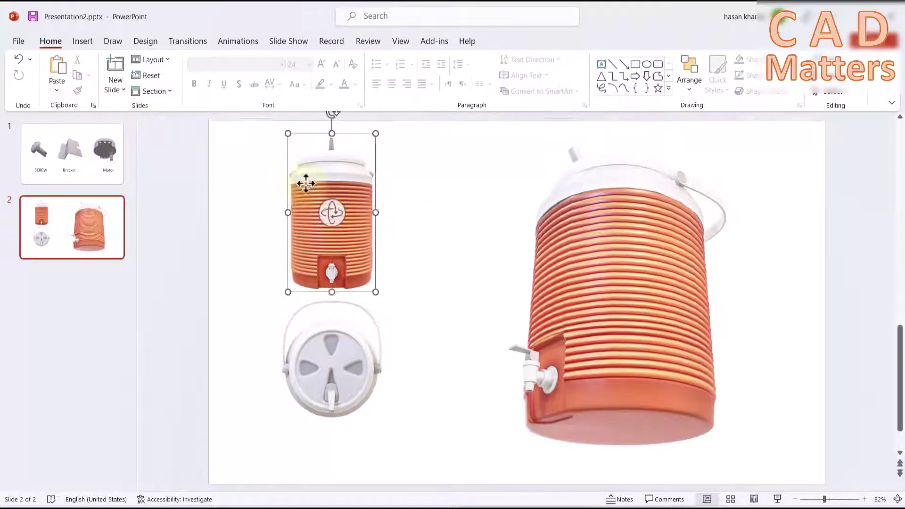
pyautogui.moveTo(374, 135); pyautogui.dragTo(317, 188)
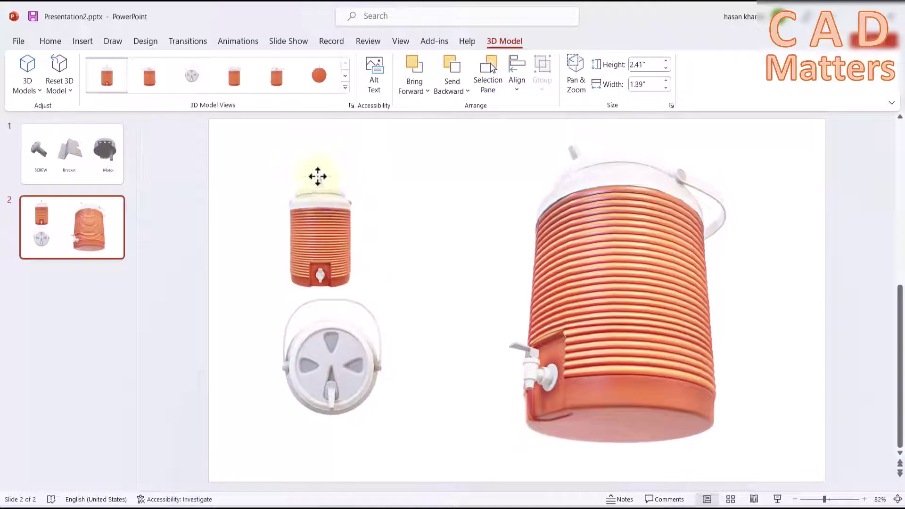
pyautogui.click(337, 313)
pyautogui.moveTo(395, 301); pyautogui.dragTo(371, 319)
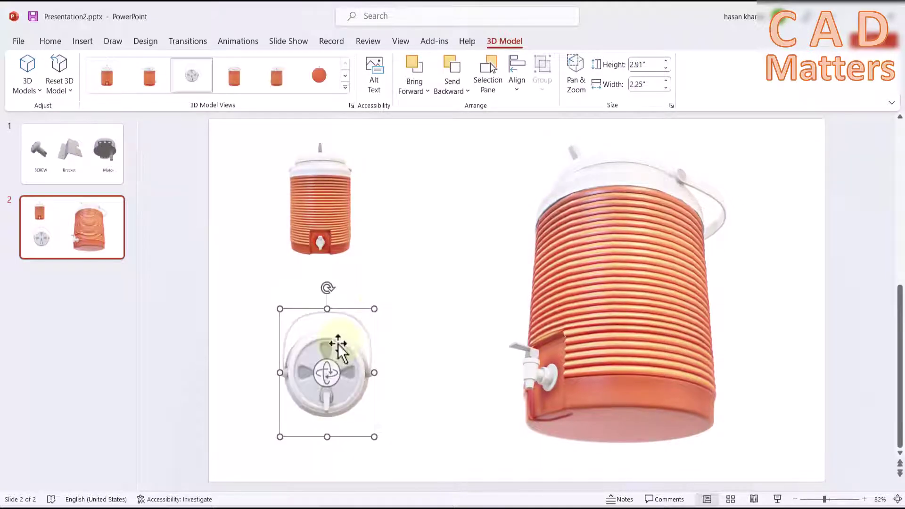
pyautogui.moveTo(339, 347); pyautogui.dragTo(333, 303)
pyautogui.click(351, 170)
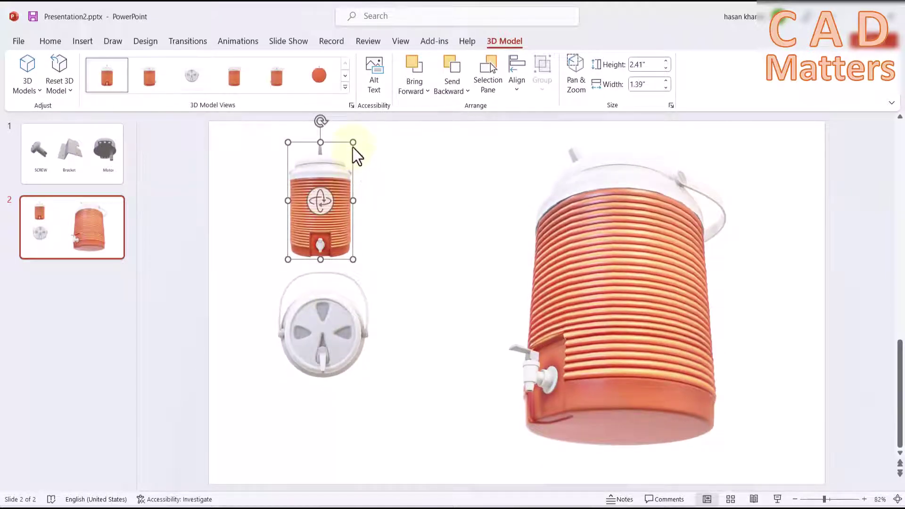
pyautogui.moveTo(352, 147)
pyautogui.mouseDown()
pyautogui.moveTo(367, 136)
pyautogui.moveTo(365, 151)
pyautogui.mouseUp()
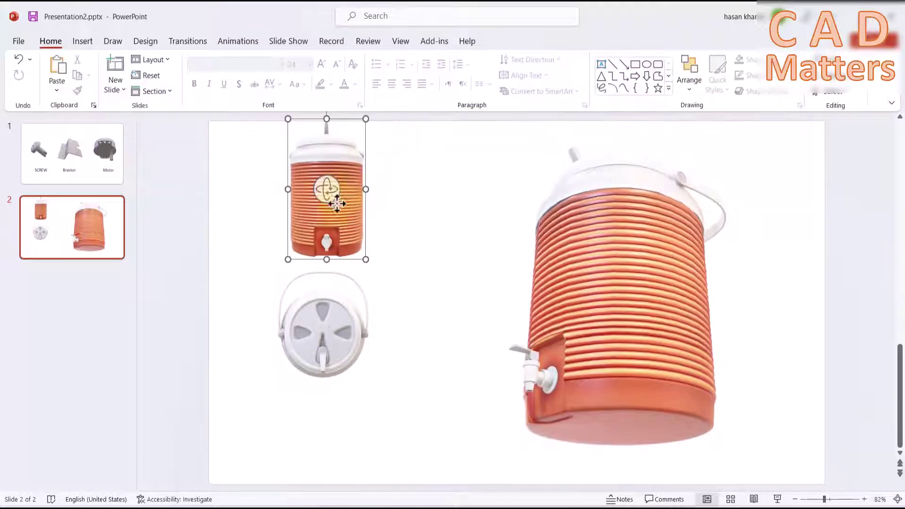
pyautogui.click(406, 259)
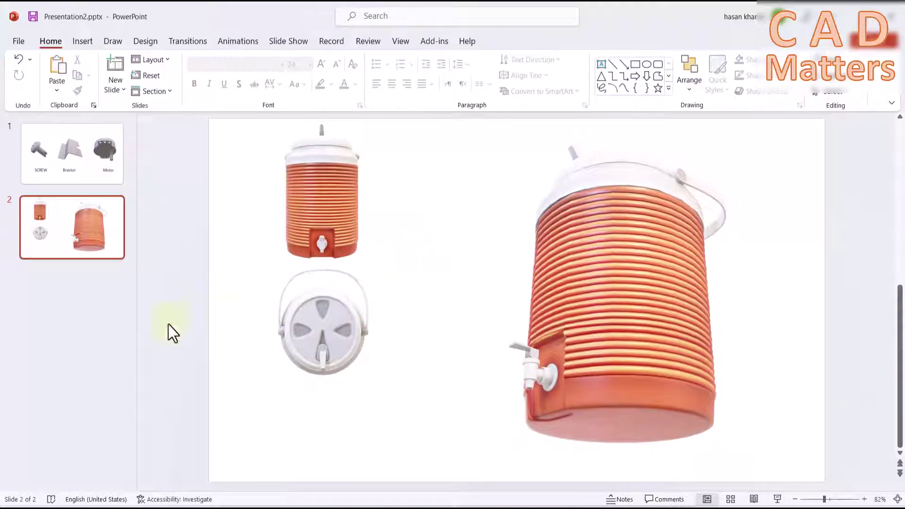
# Paste another cooler copy next to the upper cooler and switch it to a side view.
pyautogui.rightClick(329, 335)
pyautogui.click(364, 121)
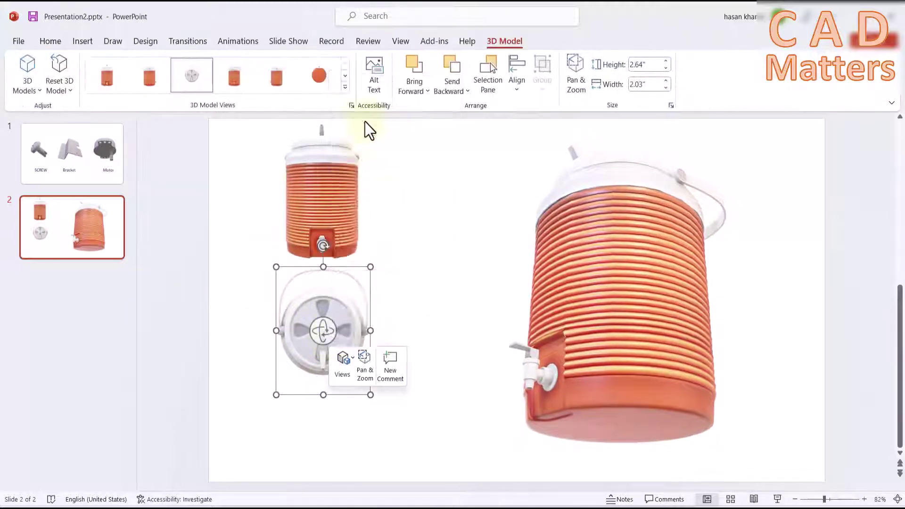
pyautogui.rightClick(419, 249)
pyautogui.click(446, 298)
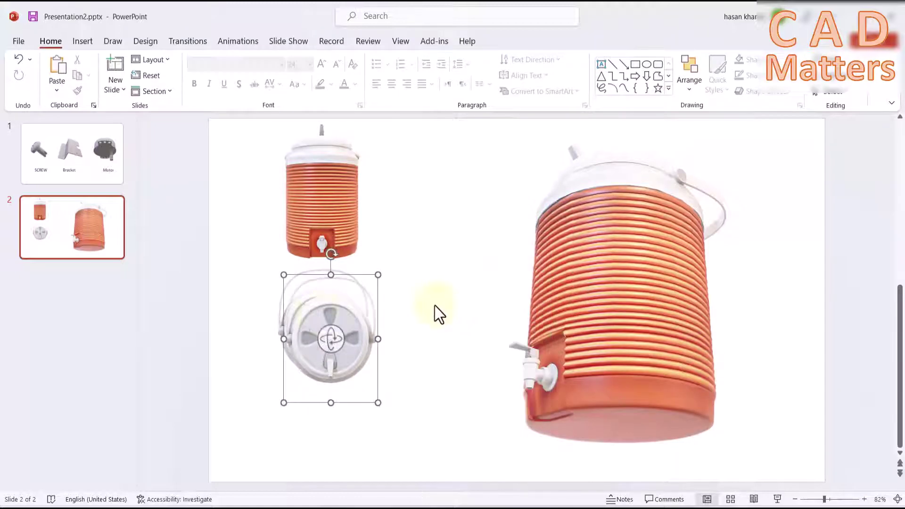
pyautogui.moveTo(339, 320); pyautogui.dragTo(406, 168)
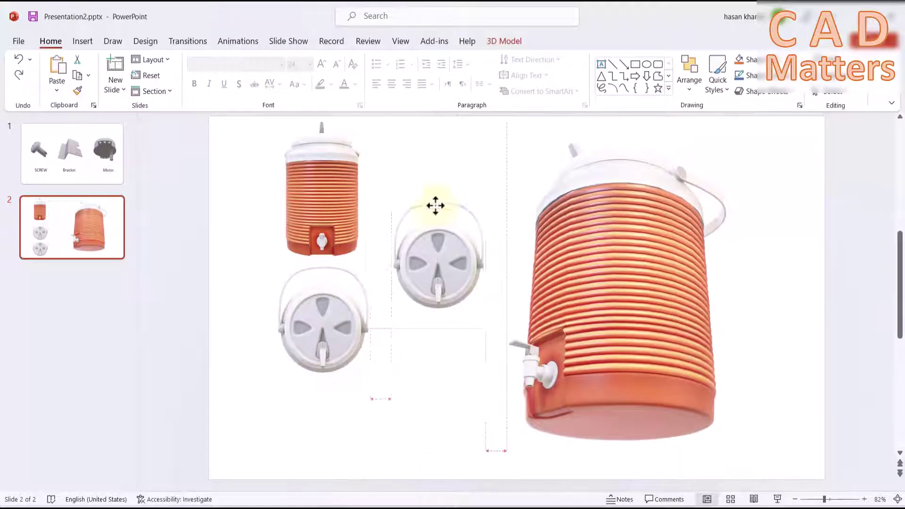
pyautogui.click(503, 43)
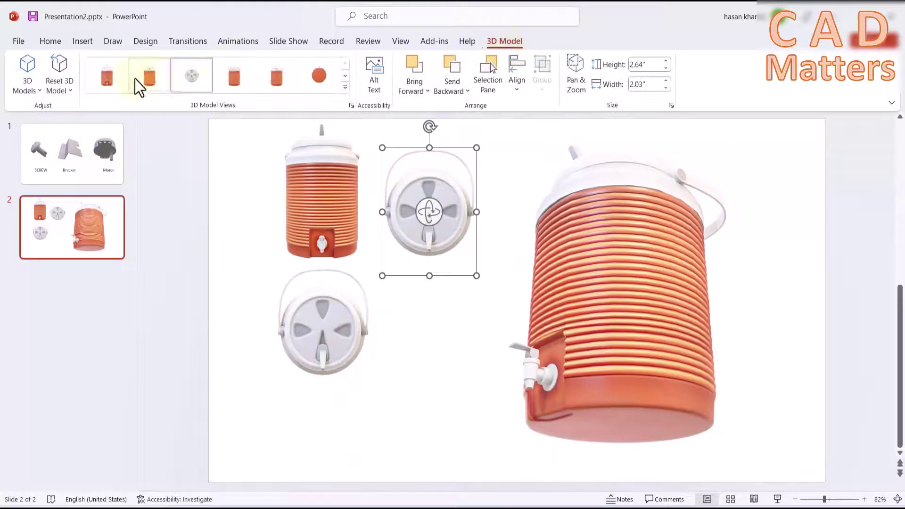
pyautogui.click(156, 77)
# Rearrange the left coolers so the side view lines up beside the front view.
pyautogui.click(349, 306)
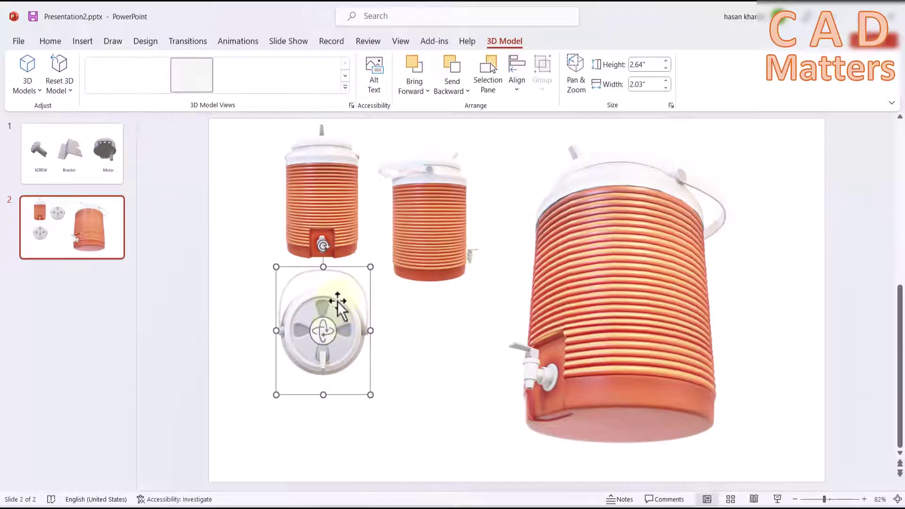
pyautogui.moveTo(337, 301); pyautogui.dragTo(315, 354)
pyautogui.click(339, 204)
pyautogui.moveTo(345, 176); pyautogui.dragTo(324, 213)
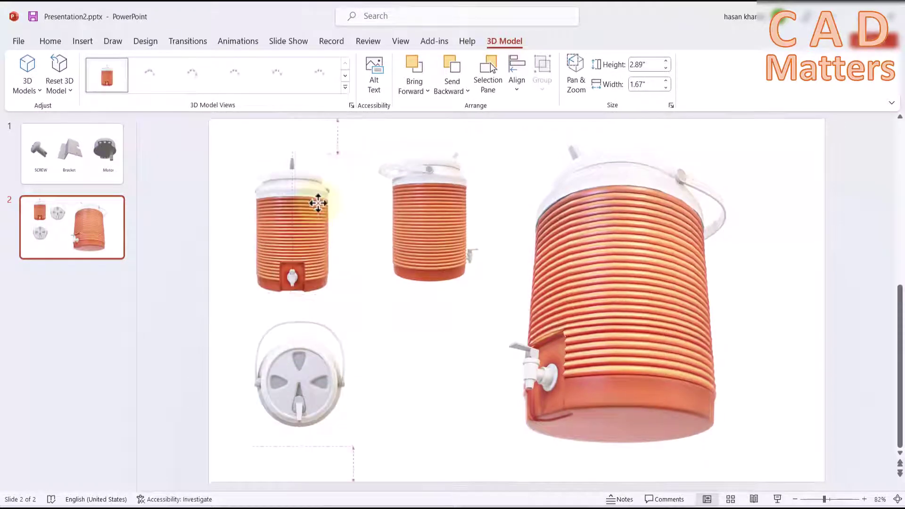
pyautogui.moveTo(457, 193)
pyautogui.mouseDown()
pyautogui.moveTo(413, 217)
pyautogui.moveTo(432, 202)
pyautogui.mouseUp()
# Enlarge the large cooler to 7.36" × 5.36" and rotate it upright facing front.
pyautogui.click(616, 283)
pyautogui.moveTo(734, 127); pyautogui.dragTo(759, 140)
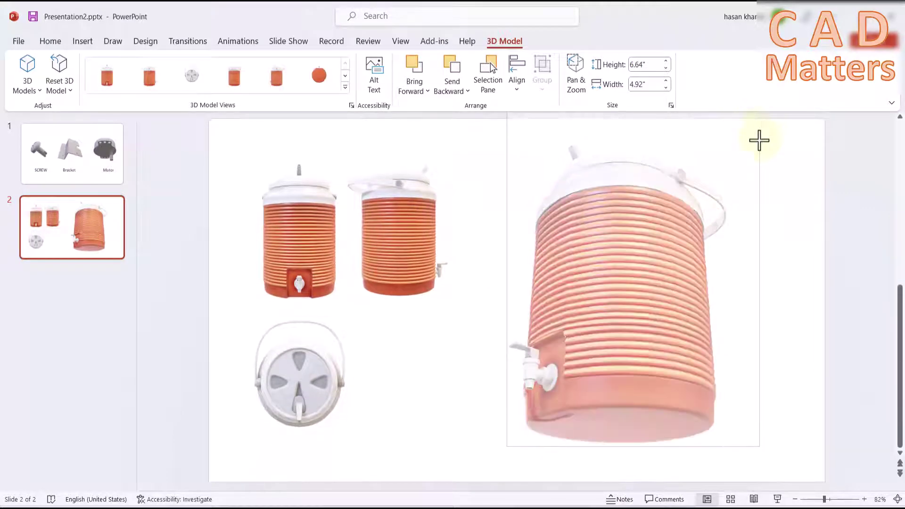
pyautogui.moveTo(687, 224); pyautogui.dragTo(697, 247)
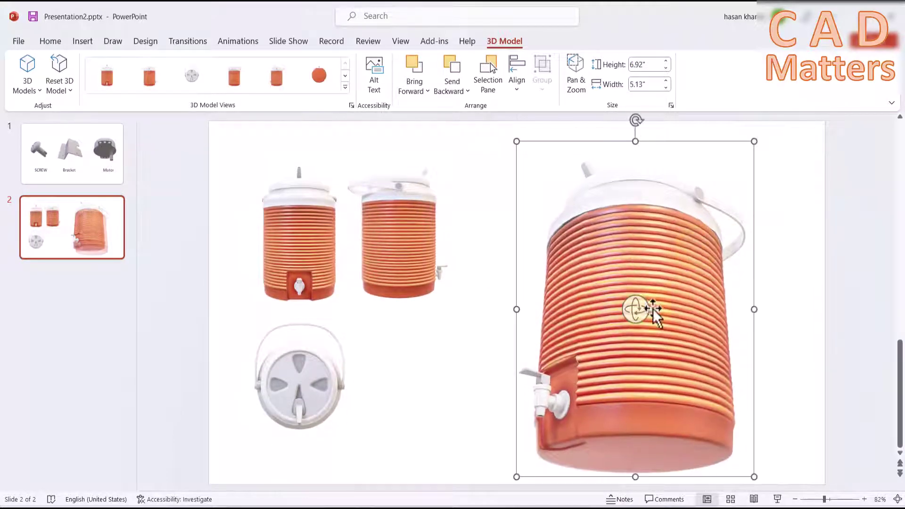
pyautogui.moveTo(636, 308); pyautogui.dragTo(610, 304)
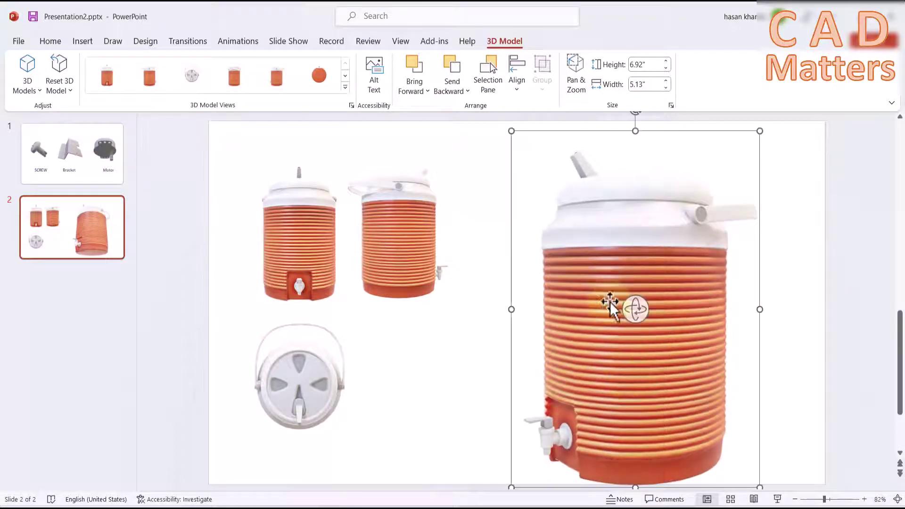
pyautogui.moveTo(624, 481); pyautogui.dragTo(625, 456)
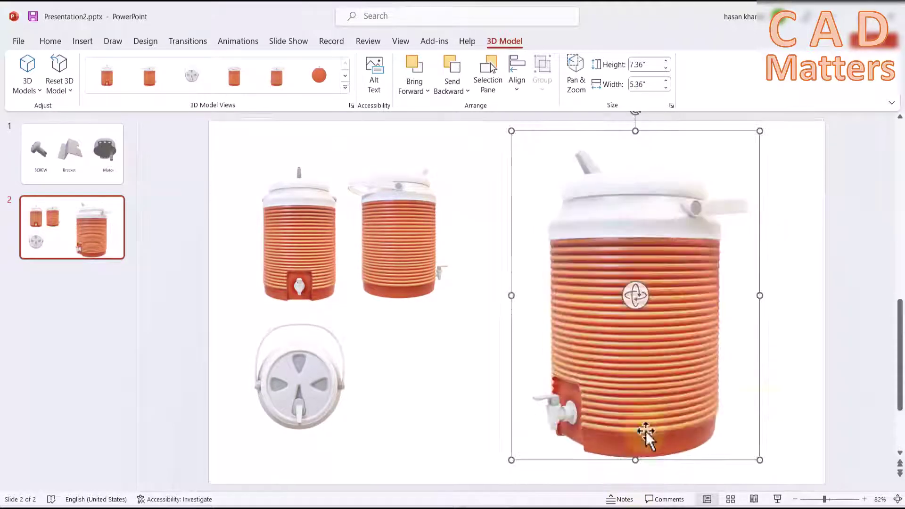
pyautogui.click(799, 374)
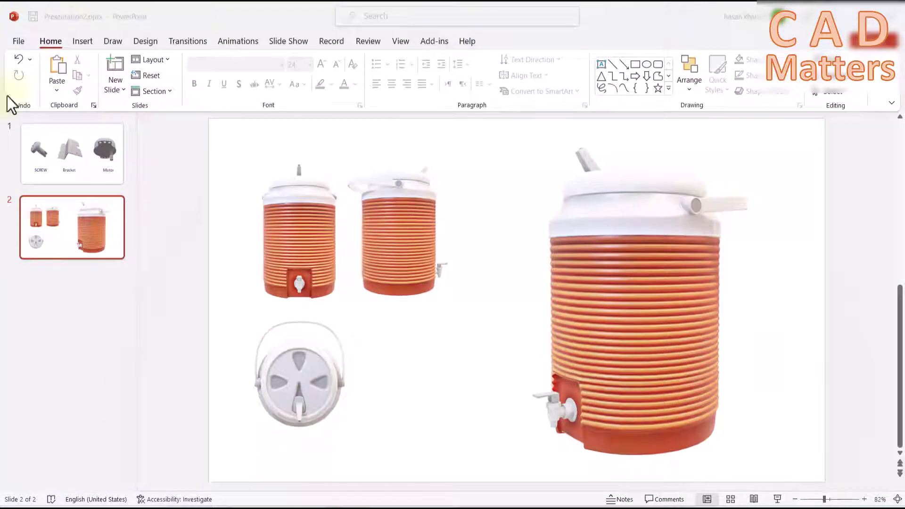
pyautogui.click(273, 181)
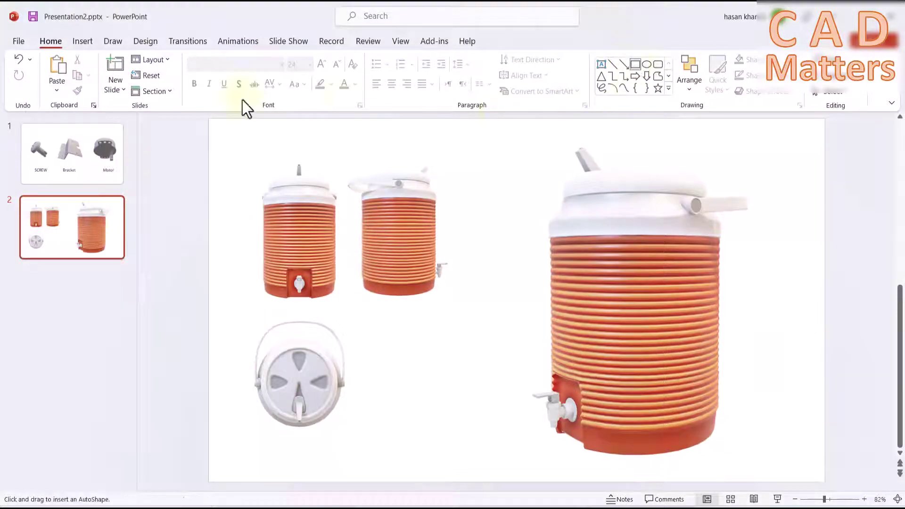
# Draw a slide-sized rectangle with No Fill and a thick dark-blue outline.
pyautogui.moveTo(226, 135); pyautogui.dragTo(797, 474)
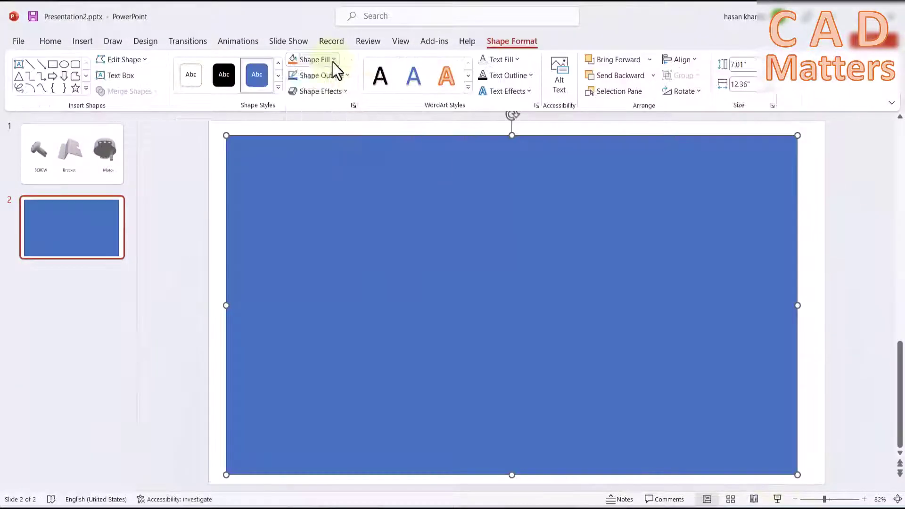
pyautogui.click(332, 60)
pyautogui.click(323, 195)
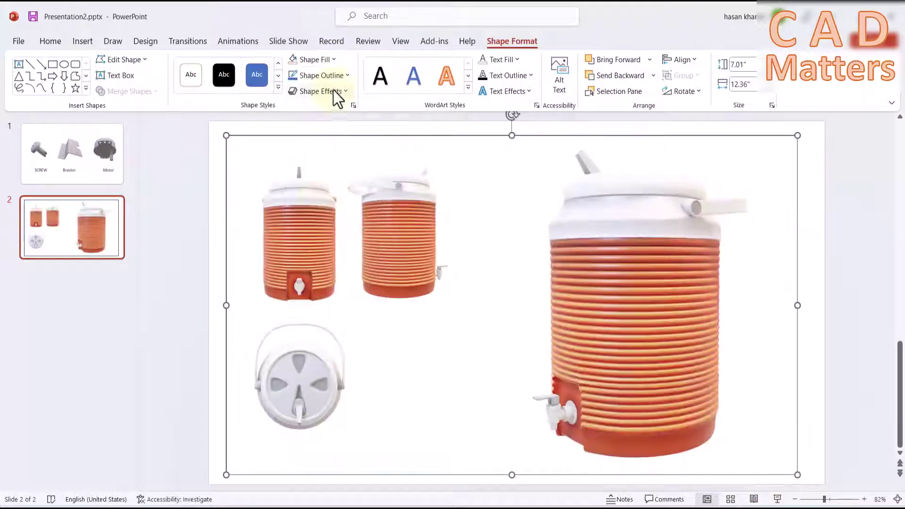
pyautogui.click(346, 74)
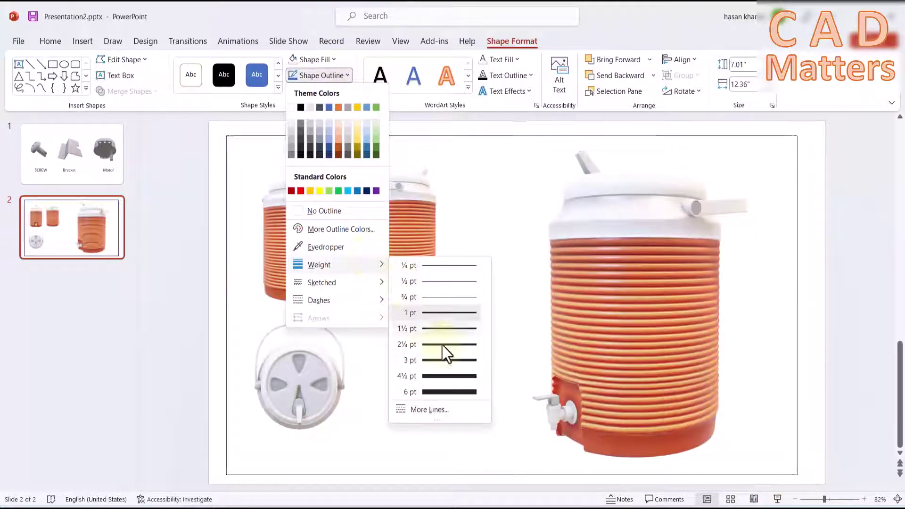
pyautogui.click(445, 377)
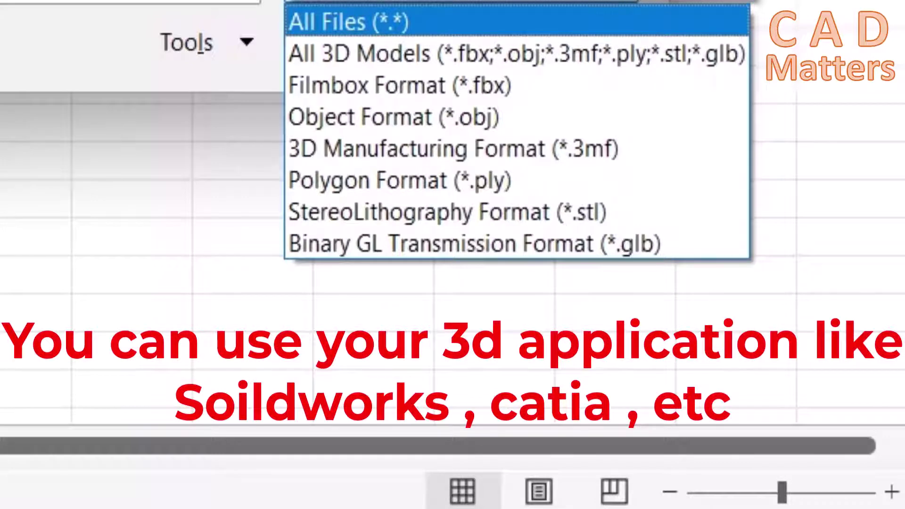
# Save a copy of the screw into the stl folder as Stereolithography (*.stl).
pyautogui.click(19, 29)
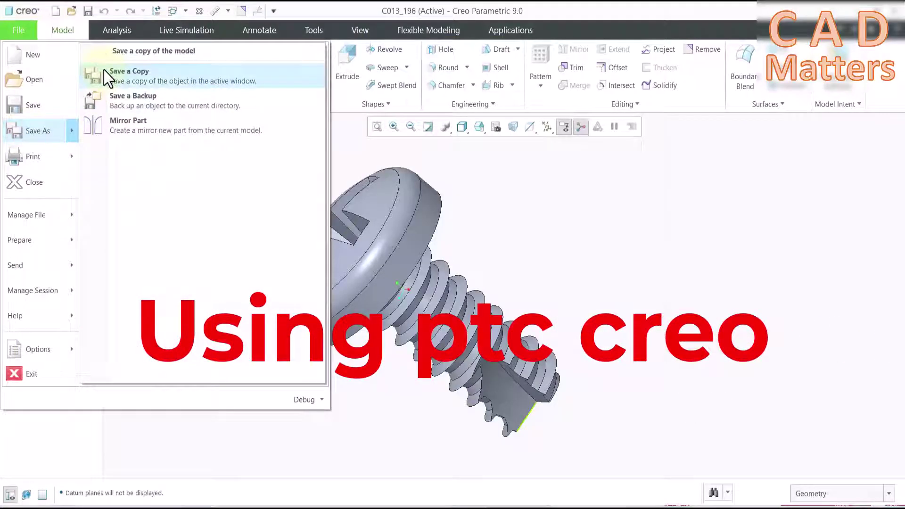
pyautogui.click(108, 76)
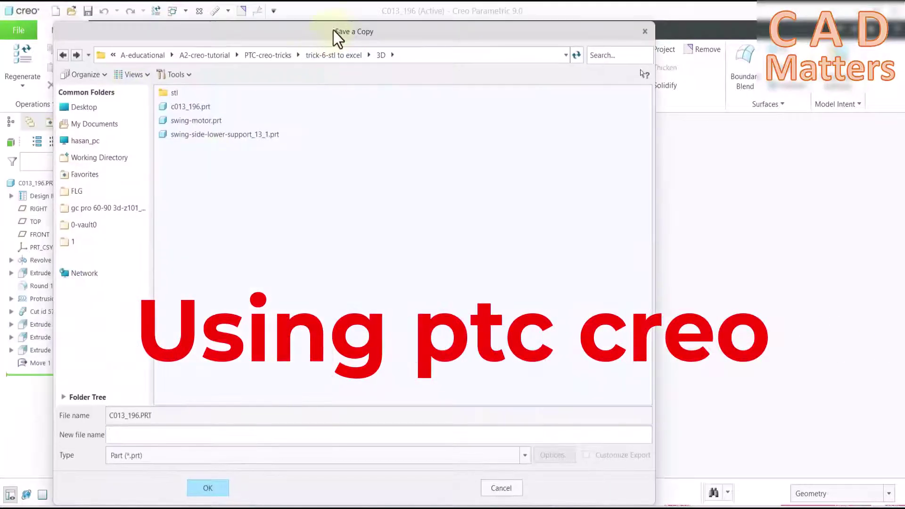
pyautogui.doubleClick(210, 203)
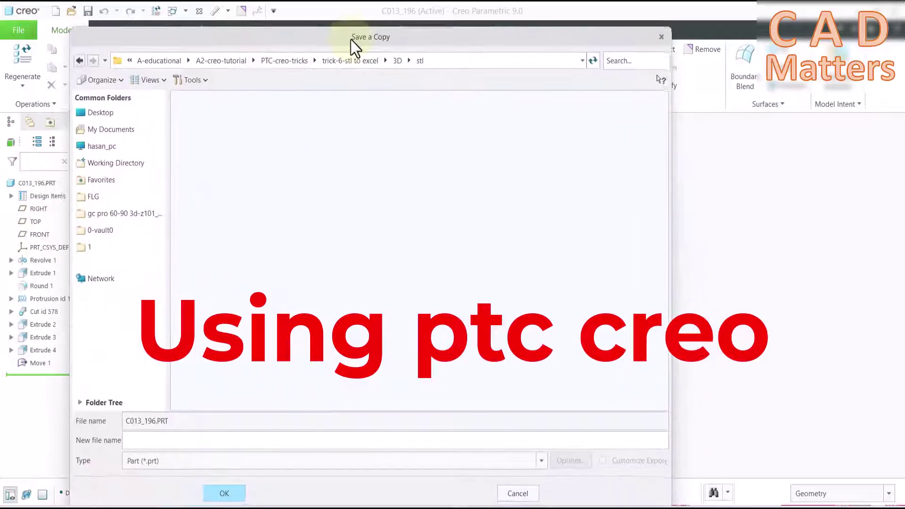
pyautogui.moveTo(354, 45); pyautogui.dragTo(311, 33)
pyautogui.click(195, 449)
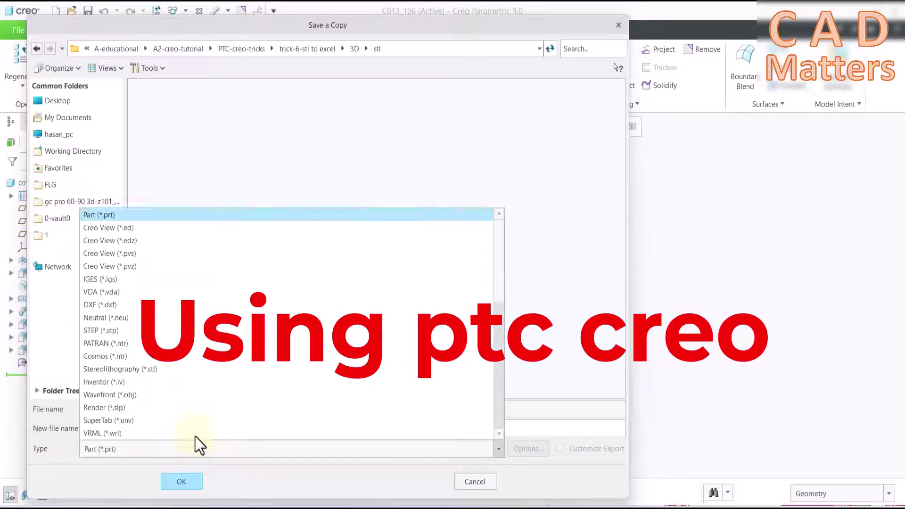
pyautogui.click(162, 370)
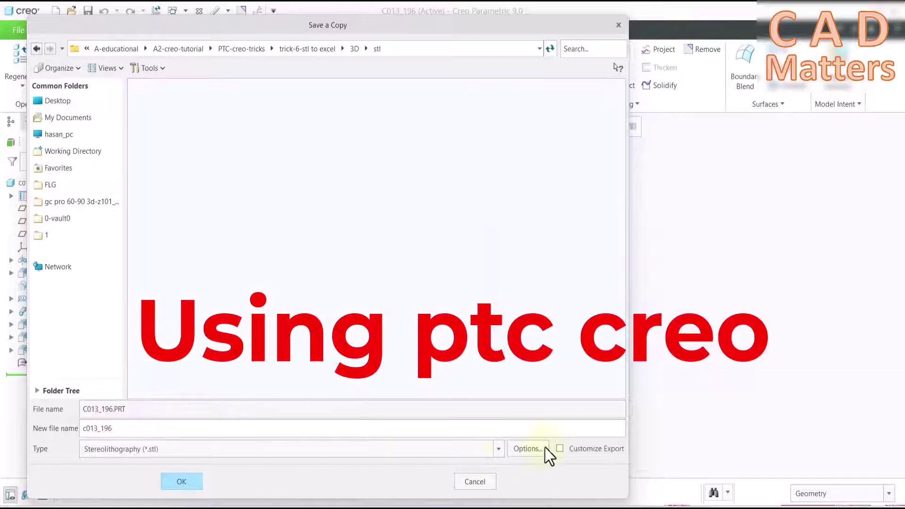
pyautogui.click(181, 481)
# Apply the chord height and export c013_196.stl with 26520 triangles.
pyautogui.moveTo(609, 94)
pyautogui.mouseDown()
pyautogui.moveTo(464, 112)
pyautogui.moveTo(320, 79)
pyautogui.mouseUp()
pyautogui.press('Return')
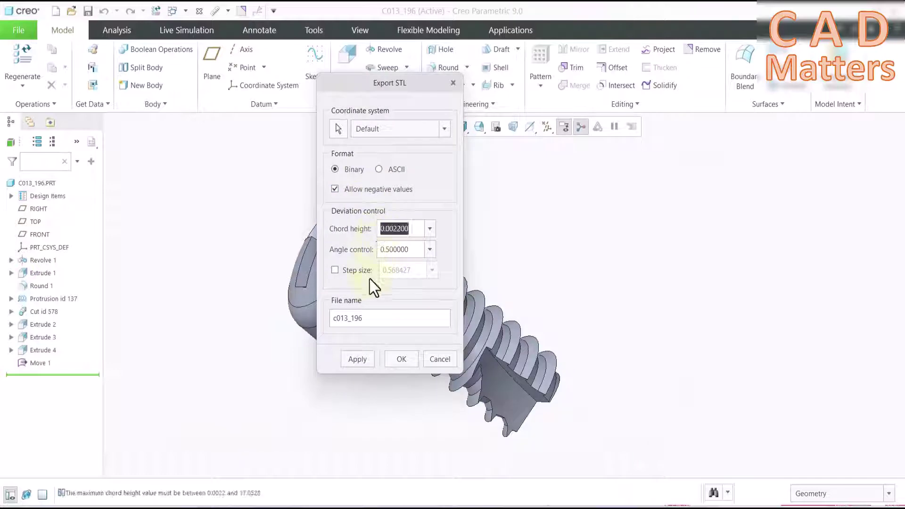
pyautogui.click(365, 359)
pyautogui.click(402, 354)
pyautogui.moveTo(394, 323)
pyautogui.mouseDown()
pyautogui.moveTo(364, 258)
pyautogui.moveTo(363, 289)
pyautogui.mouseUp()
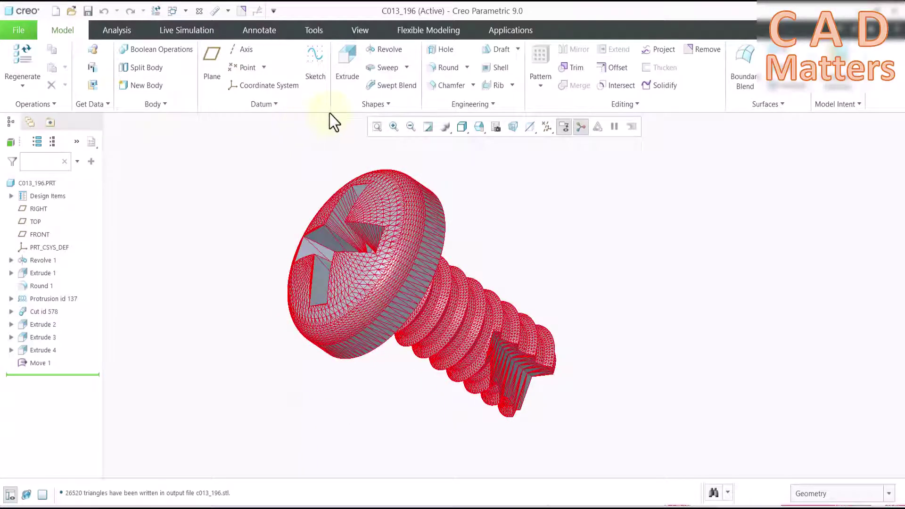
pyautogui.click(21, 34)
# Open the swing-motor part and rotate it to show the shaft side.
pyautogui.click(21, 75)
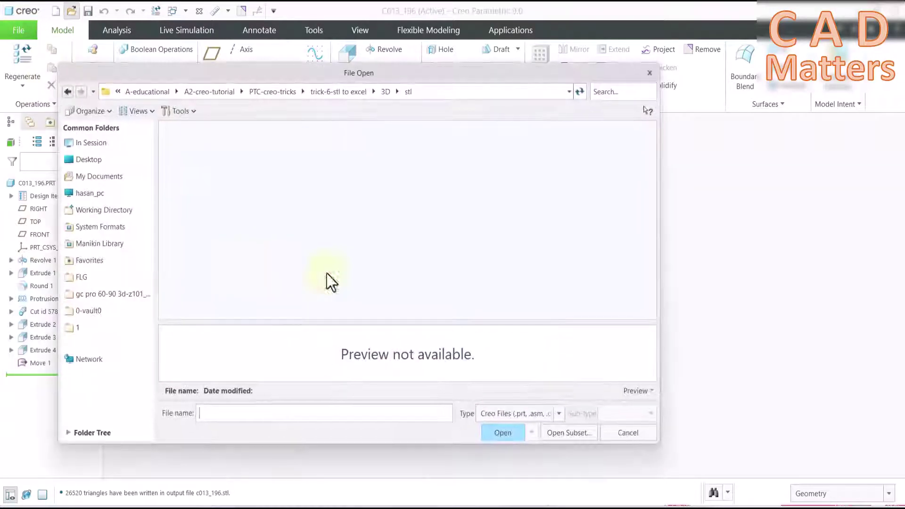
pyautogui.doubleClick(201, 157)
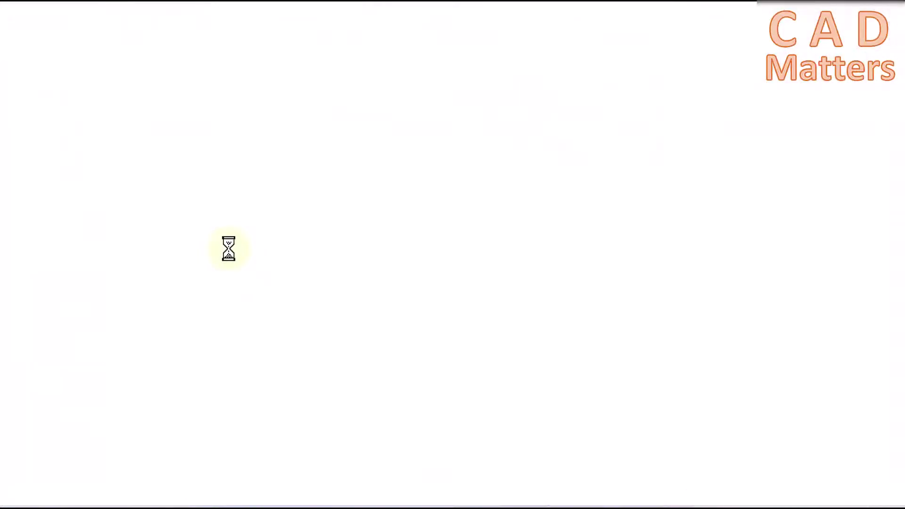
pyautogui.moveTo(333, 272); pyautogui.dragTo(252, 155)
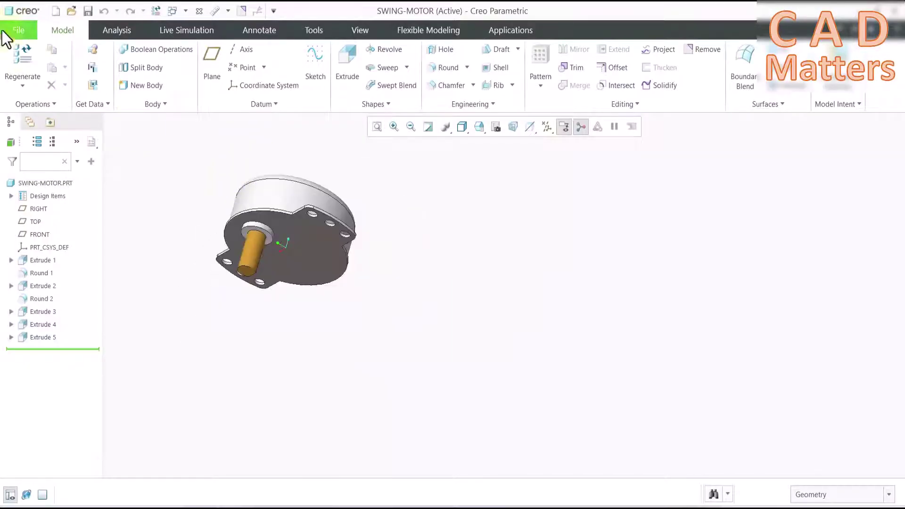
# Save a copy of the motor as an STL file with chord height 0.01.
pyautogui.click(19, 30)
pyautogui.moveTo(38, 131)
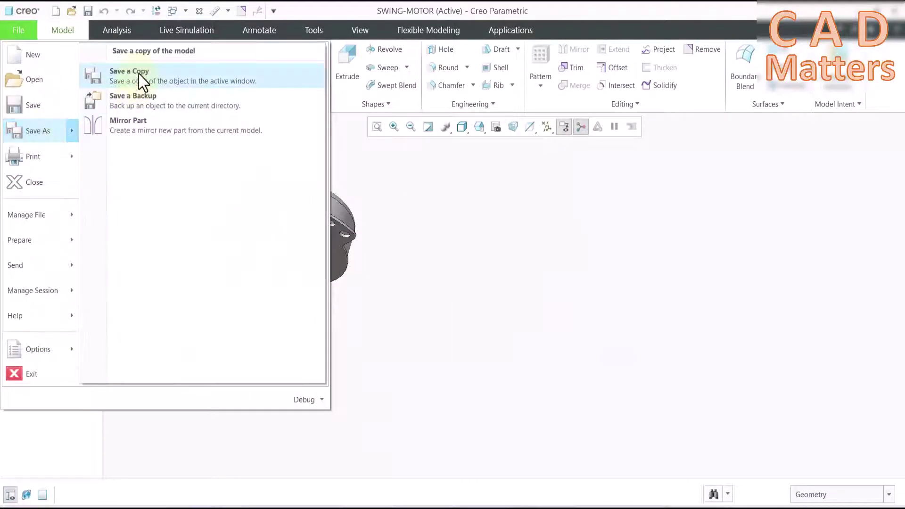
pyautogui.click(139, 74)
pyautogui.click(290, 448)
pyautogui.scroll(-1, 236, 379)
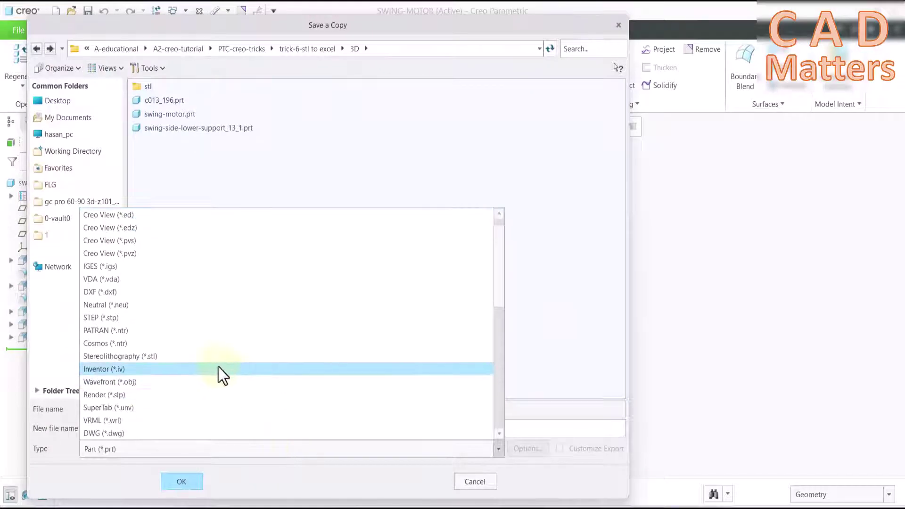
pyautogui.click(222, 357)
pyautogui.click(546, 448)
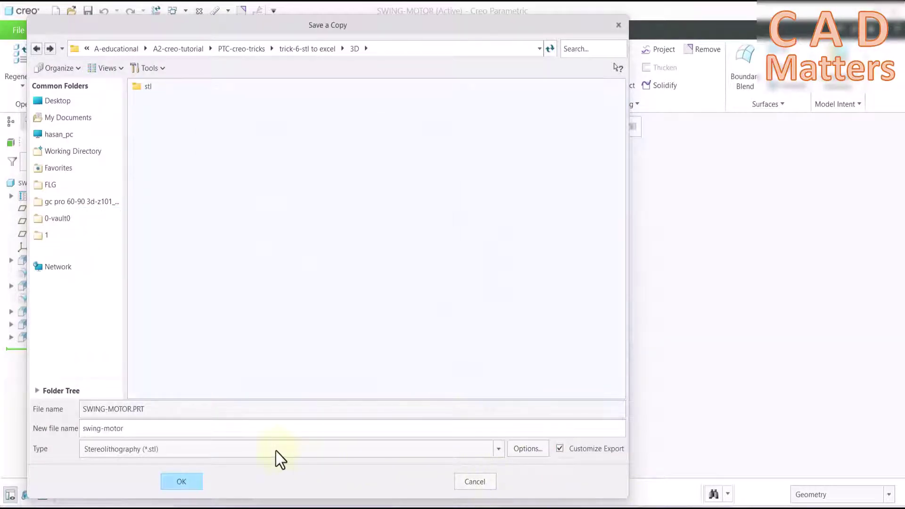
pyautogui.click(200, 483)
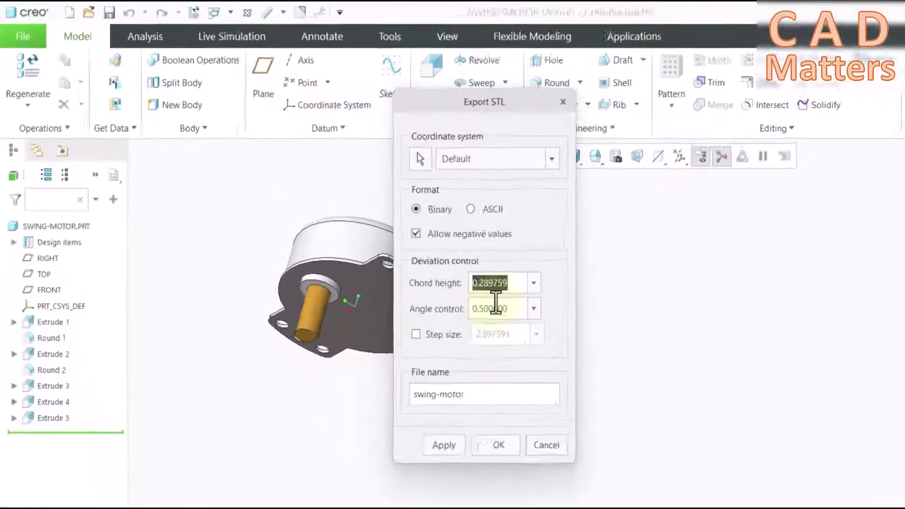
pyautogui.write('.00')
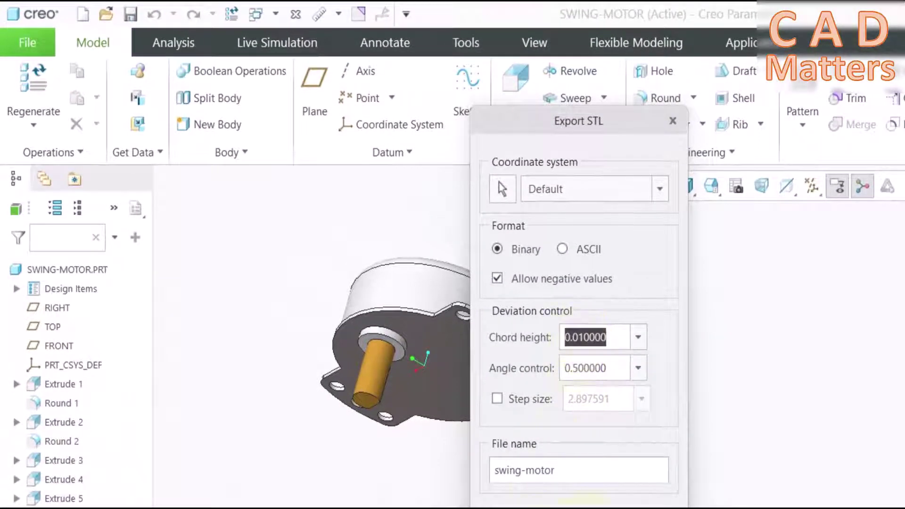
pyautogui.press('Return')
pyautogui.scroll(-5, 394, 292)
# Open the swing-side-lower-support bracket part and spin it to inspect.
pyautogui.click(28, 42)
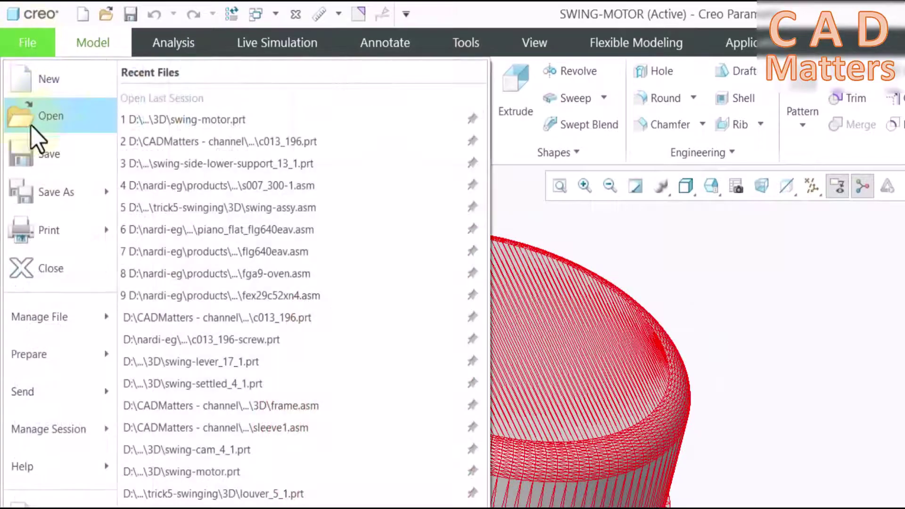
pyautogui.click(32, 127)
pyautogui.doubleClick(369, 256)
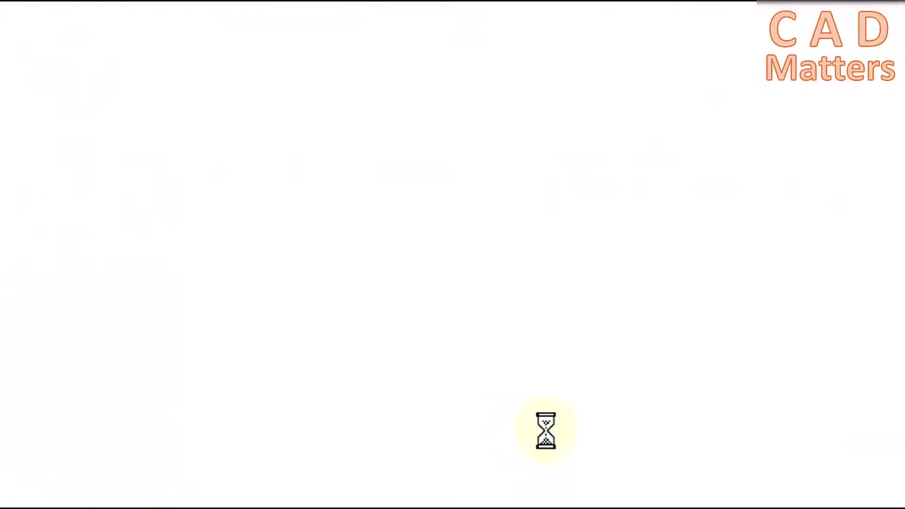
pyautogui.moveTo(807, 460)
pyautogui.mouseDown()
pyautogui.moveTo(630, 205)
pyautogui.moveTo(660, 306)
pyautogui.moveTo(447, 349)
pyautogui.mouseUp()
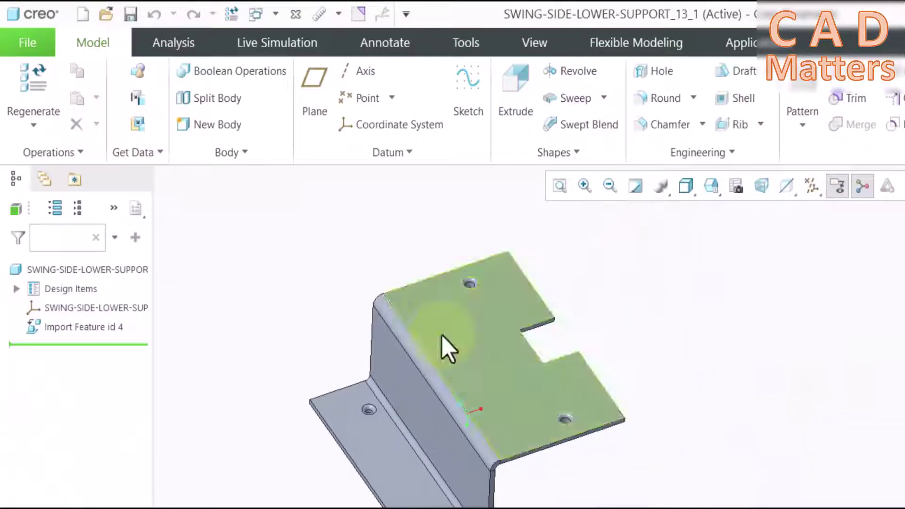
# Save a copy of the bracket as an STL file with chord height .001.
pyautogui.click(27, 43)
pyautogui.click(178, 99)
pyautogui.click(490, 500)
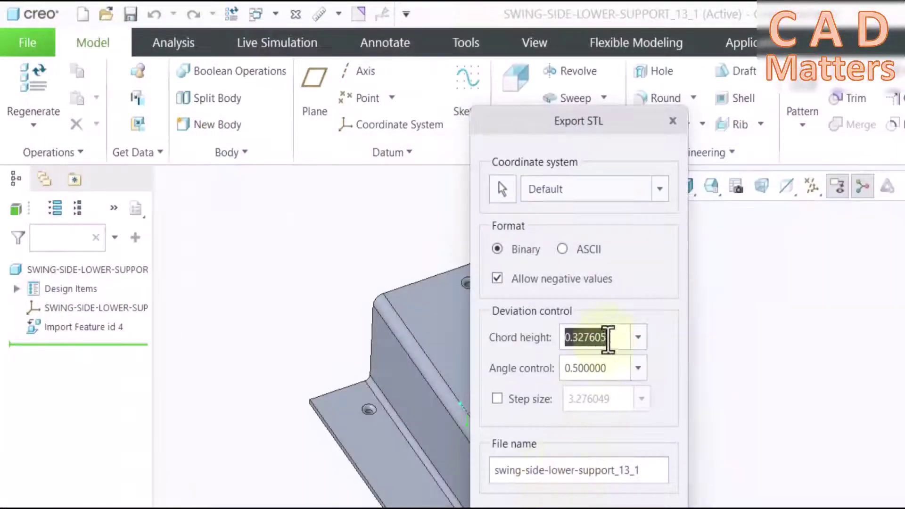
pyautogui.write('.001')
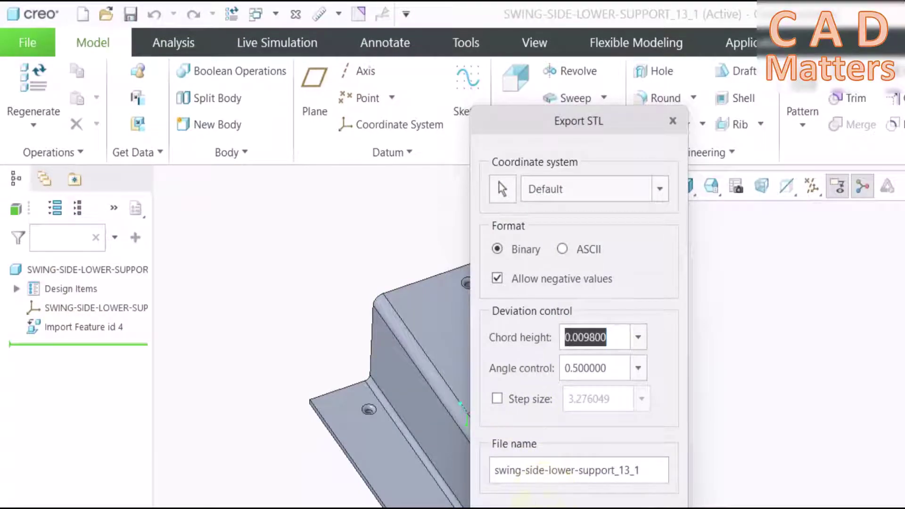
pyautogui.moveTo(521, 481); pyautogui.dragTo(485, 351)
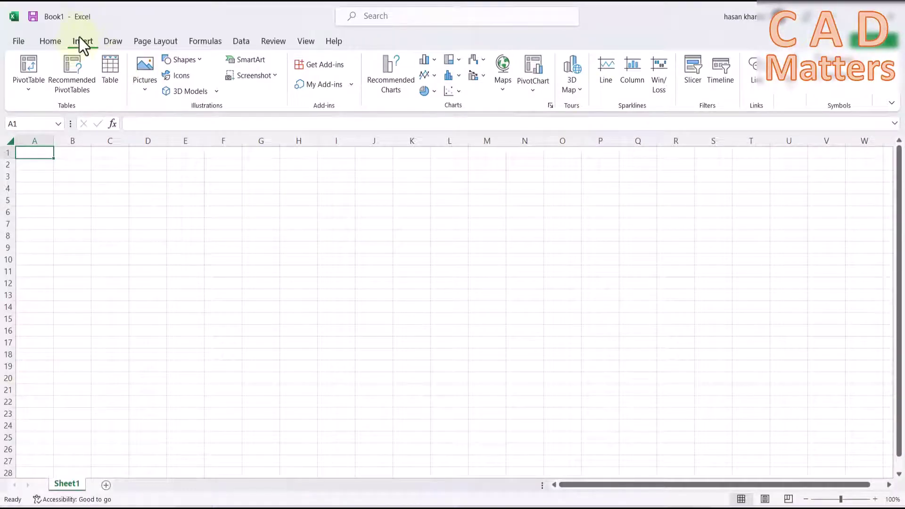
# Insert c013_196.stl from the stl folder as a 3D model from this device.
pyautogui.click(50, 42)
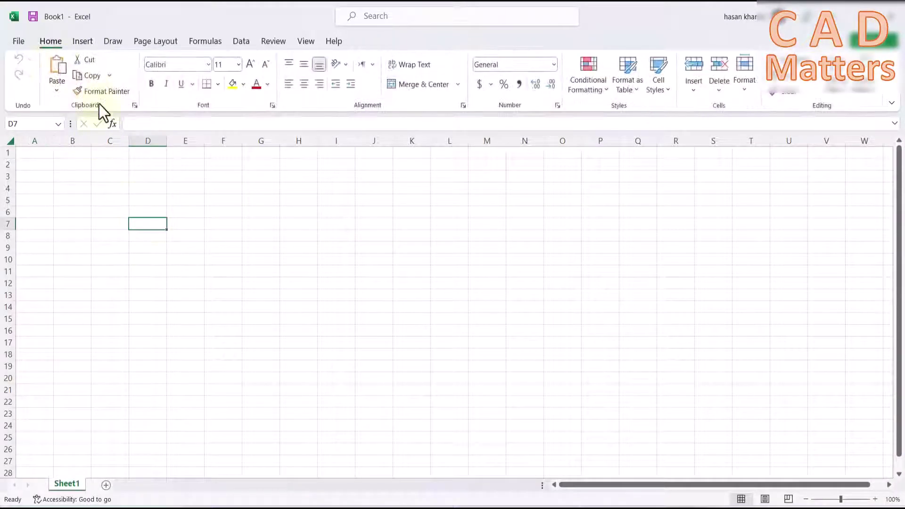
pyautogui.click(83, 42)
pyautogui.click(218, 91)
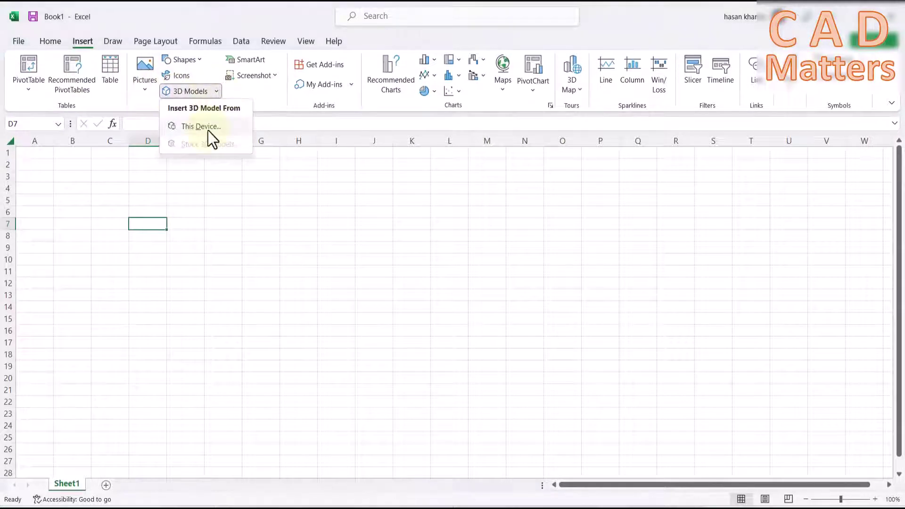
pyautogui.click(208, 131)
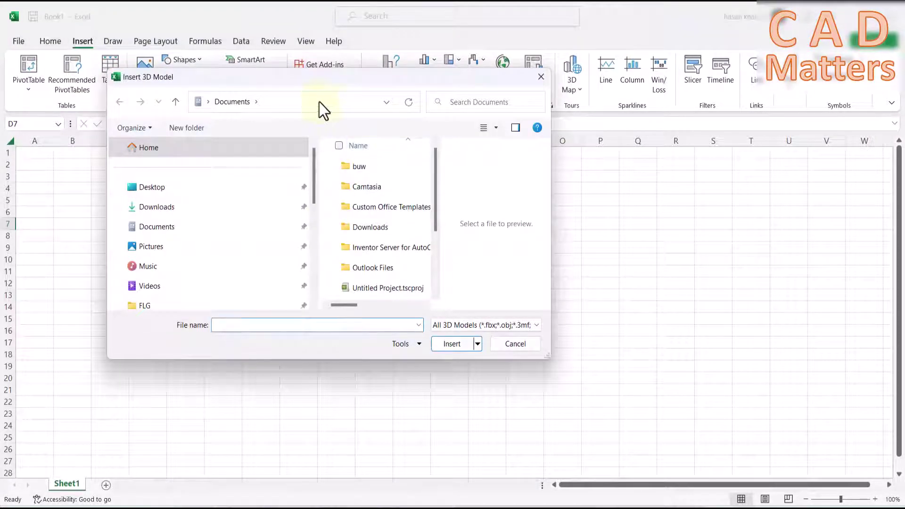
pyautogui.click(319, 101)
pyautogui.hotkey('ctrl', 'v')
pyautogui.press('Return')
pyautogui.doubleClick(370, 166)
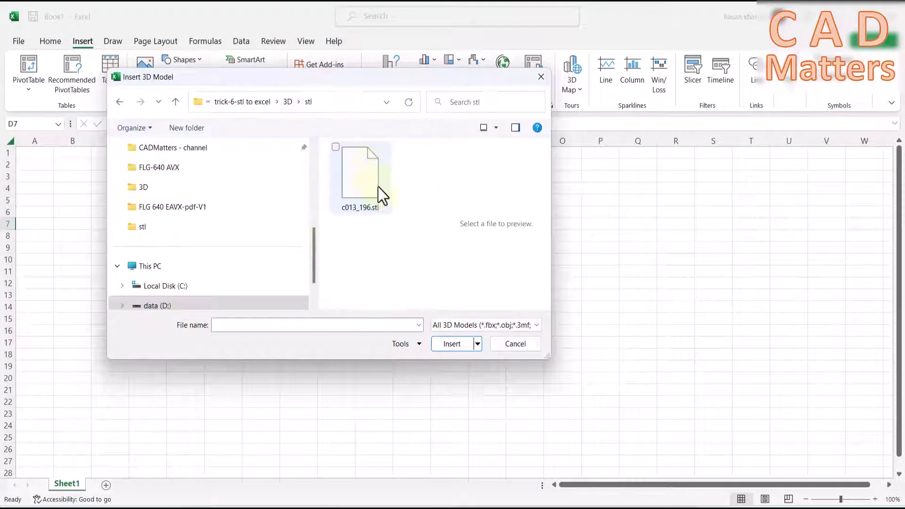
pyautogui.moveTo(554, 217); pyautogui.dragTo(665, 219)
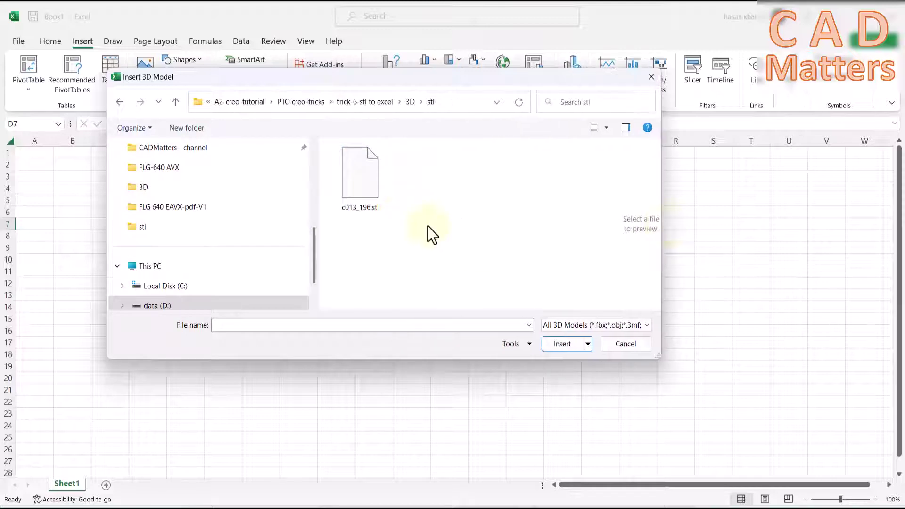
pyautogui.doubleClick(371, 191)
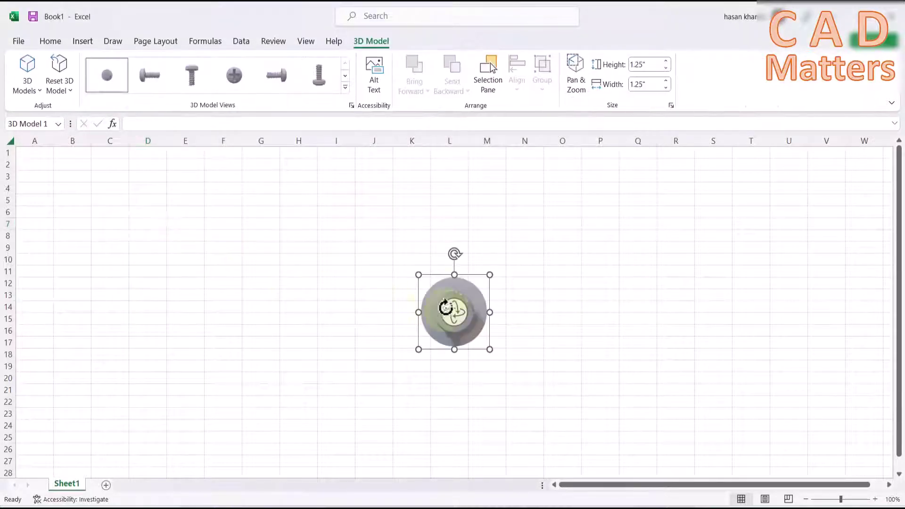
# Rotate the screw side-on, enlarge it to 3.23" × 3.48" and move it left.
pyautogui.moveTo(445, 307)
pyautogui.mouseDown()
pyautogui.moveTo(319, 236)
pyautogui.moveTo(357, 307)
pyautogui.moveTo(422, 378)
pyautogui.mouseUp()
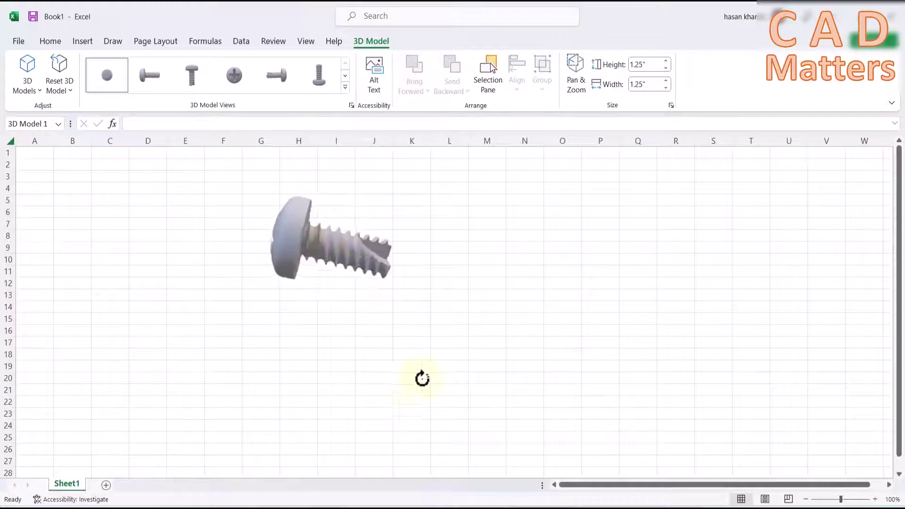
pyautogui.moveTo(303, 228)
pyautogui.mouseDown()
pyautogui.moveTo(325, 228)
pyautogui.moveTo(408, 282)
pyautogui.moveTo(390, 228)
pyautogui.moveTo(424, 224)
pyautogui.mouseUp()
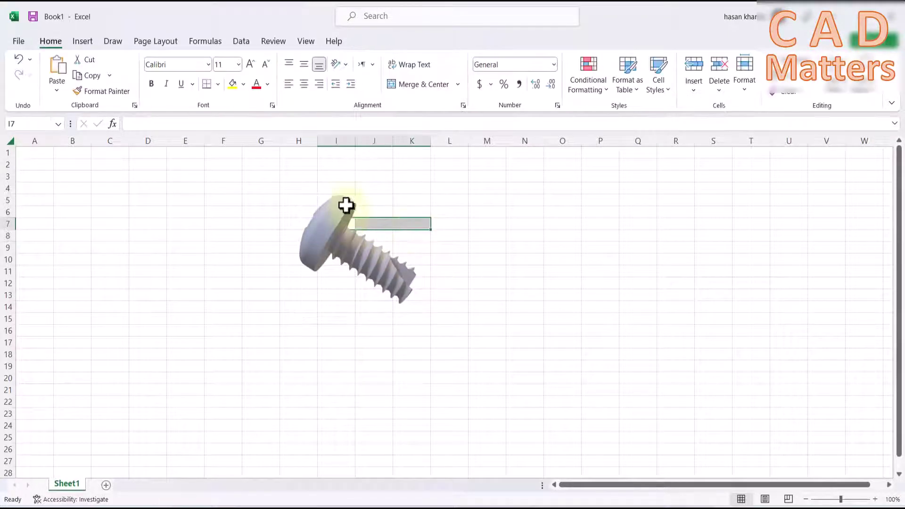
pyautogui.moveTo(346, 205); pyautogui.dragTo(398, 184)
pyautogui.moveTo(325, 299); pyautogui.dragTo(256, 369)
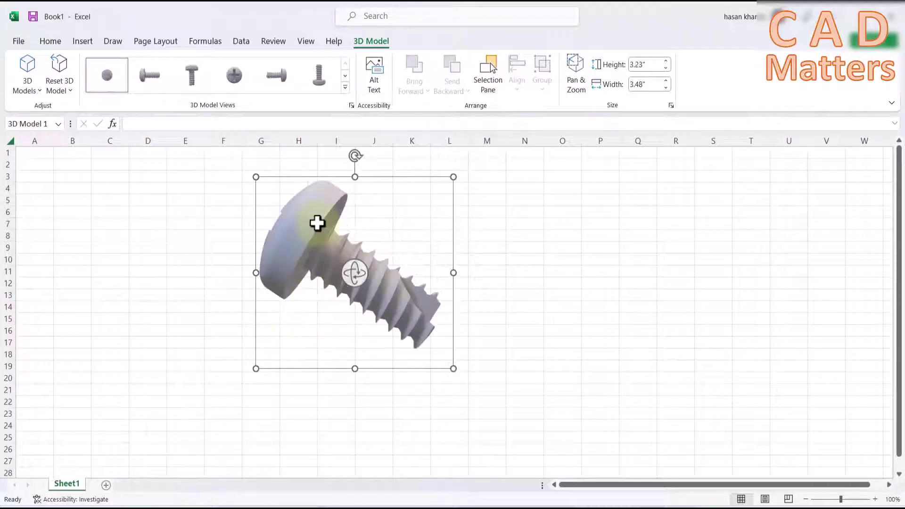
pyautogui.moveTo(316, 223); pyautogui.dragTo(147, 239)
# Insert the motor STL from the stl folder beside the screw, enlarge it, and tilt it to show the flange.
pyautogui.click(32, 92)
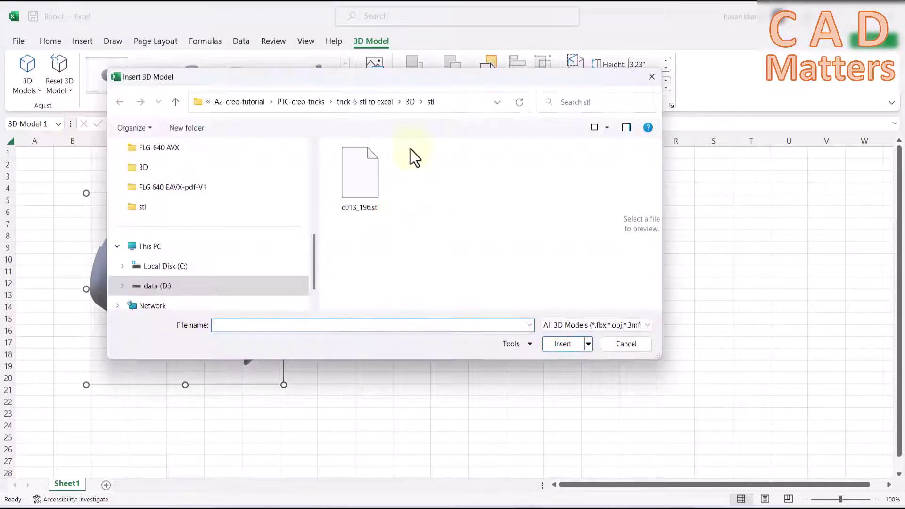
pyautogui.doubleClick(376, 189)
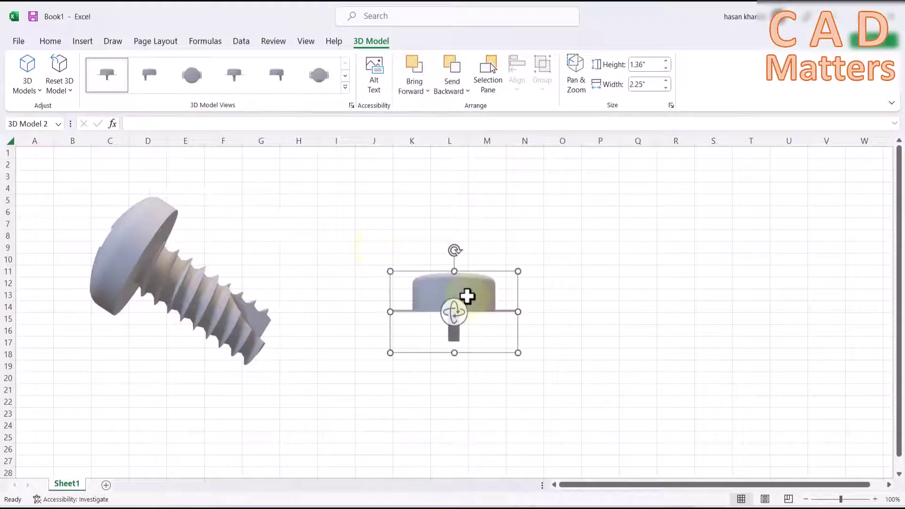
pyautogui.moveTo(456, 303); pyautogui.dragTo(366, 211)
pyautogui.moveTo(416, 266); pyautogui.dragTo(475, 374)
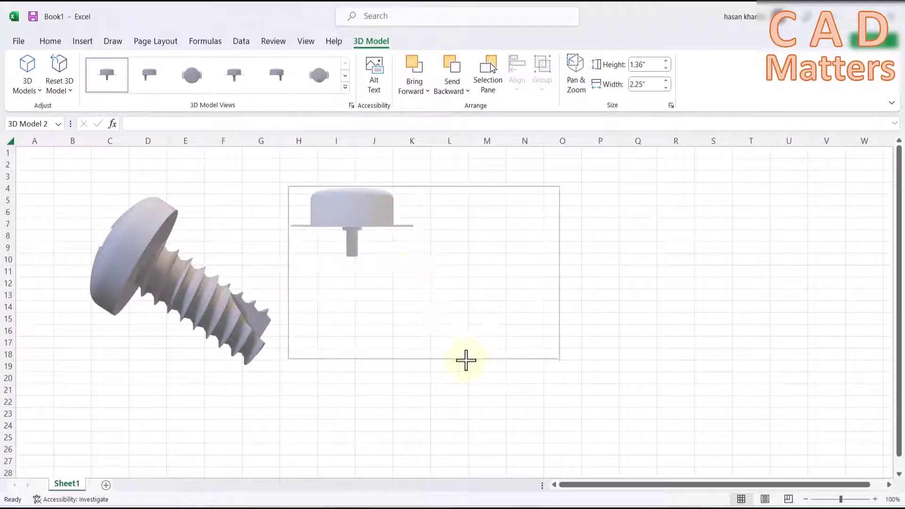
pyautogui.moveTo(424, 269); pyautogui.dragTo(504, 142)
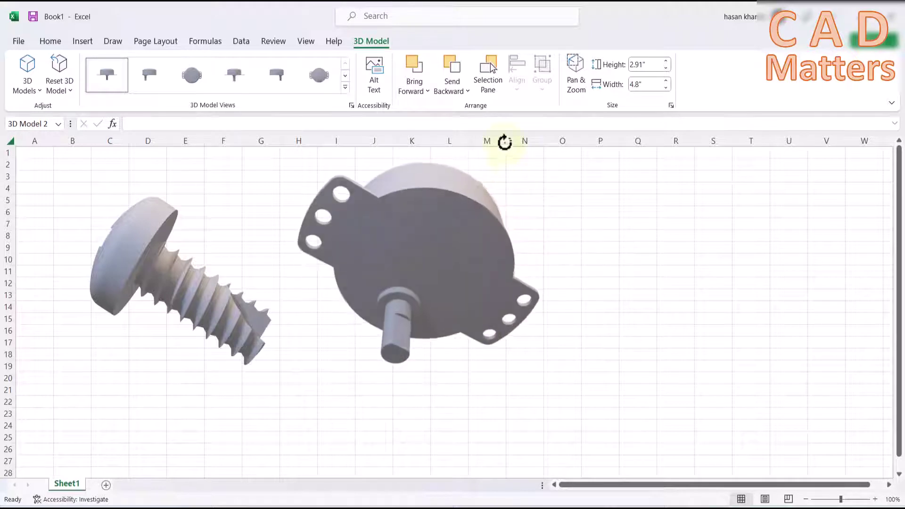
# Shrink the screw and shift it left, then re-orbit the motor and trim it to 3.79" by 4.54".
pyautogui.click(209, 280)
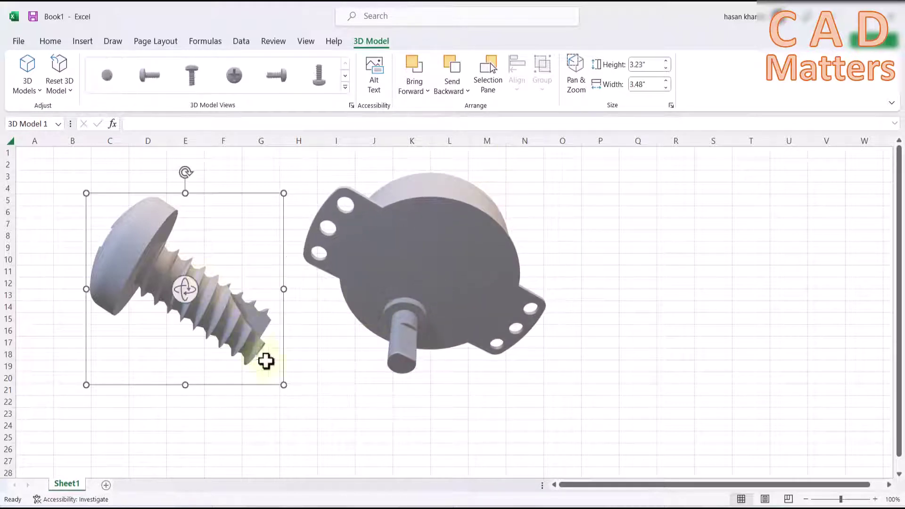
pyautogui.moveTo(283, 386); pyautogui.dragTo(252, 358)
pyautogui.moveTo(193, 309); pyautogui.dragTo(170, 306)
pyautogui.moveTo(446, 270); pyautogui.dragTo(374, 216)
pyautogui.moveTo(397, 395); pyautogui.dragTo(394, 386)
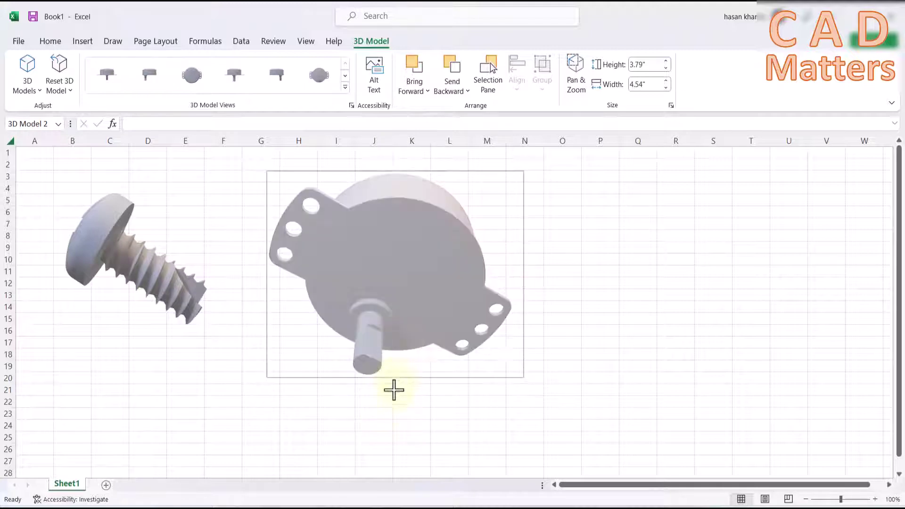
# Insert the bracket STL from this device and place it to the right of the motor.
pyautogui.click(29, 85)
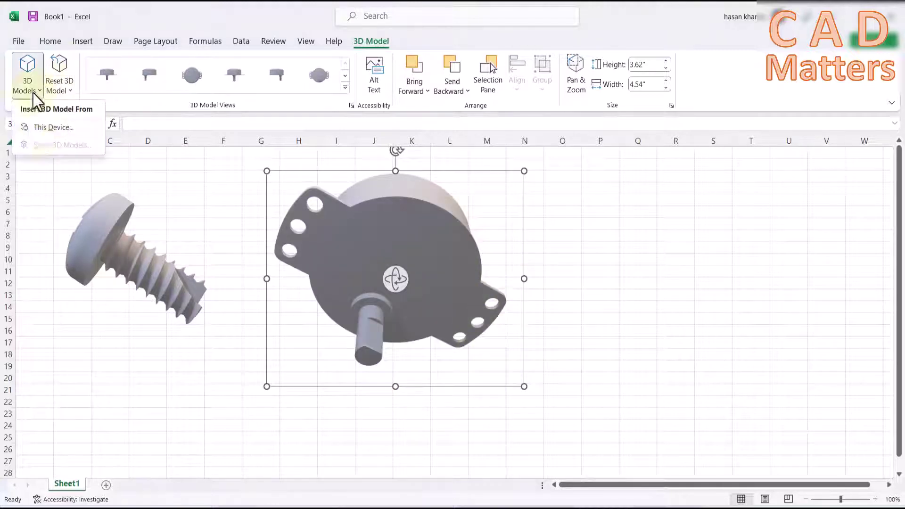
pyautogui.click(38, 127)
pyautogui.doubleClick(387, 211)
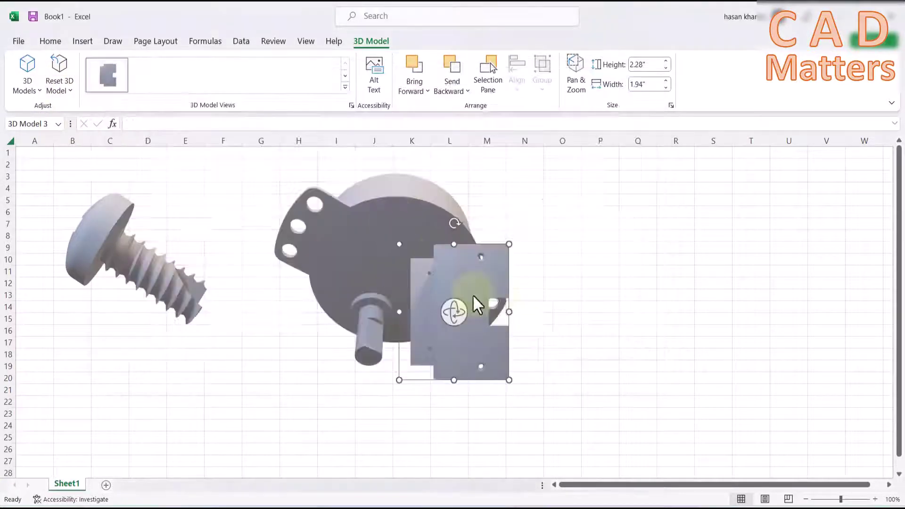
pyautogui.moveTo(473, 295)
pyautogui.mouseDown()
pyautogui.moveTo(514, 264)
pyautogui.moveTo(603, 264)
pyautogui.moveTo(673, 220)
pyautogui.moveTo(689, 313)
pyautogui.moveTo(804, 440)
pyautogui.mouseUp()
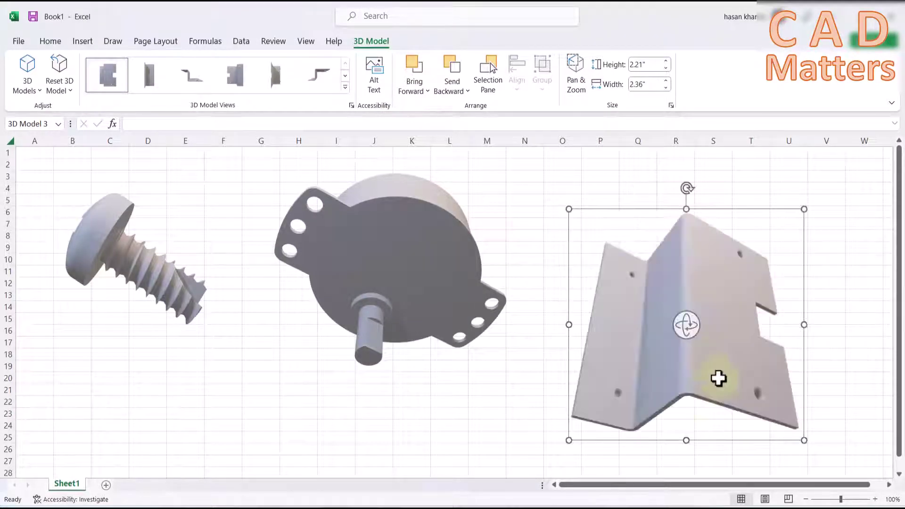
# Rotate and enlarge the bracket to about 4.14" by 5.18", then fine-tune the motor and bracket angles.
pyautogui.moveTo(693, 330)
pyautogui.mouseDown()
pyautogui.moveTo(646, 166)
pyautogui.moveTo(786, 453)
pyautogui.moveTo(595, 316)
pyautogui.moveTo(677, 346)
pyautogui.moveTo(737, 307)
pyautogui.moveTo(607, 362)
pyautogui.mouseUp()
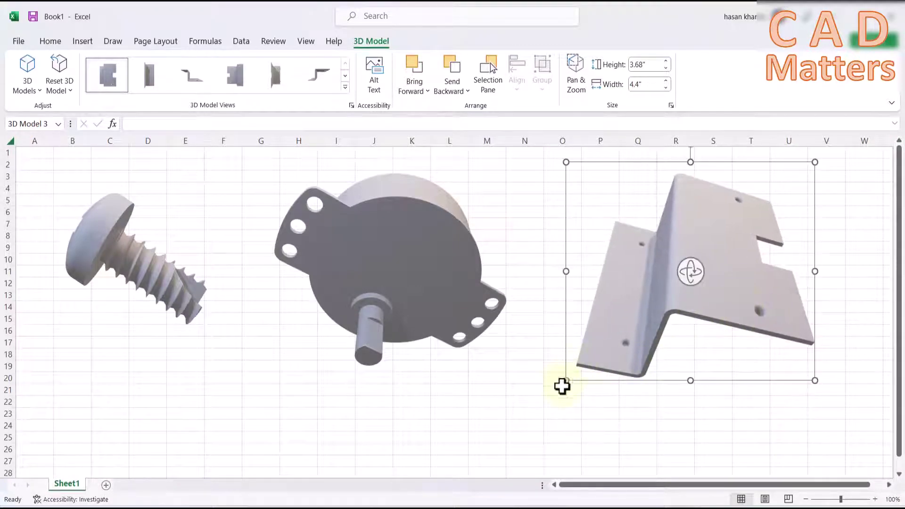
pyautogui.moveTo(562, 385)
pyautogui.mouseDown()
pyautogui.moveTo(537, 418)
pyautogui.moveTo(606, 359)
pyautogui.moveTo(676, 216)
pyautogui.moveTo(695, 250)
pyautogui.moveTo(700, 297)
pyautogui.moveTo(682, 270)
pyautogui.moveTo(693, 277)
pyautogui.moveTo(698, 231)
pyautogui.mouseUp()
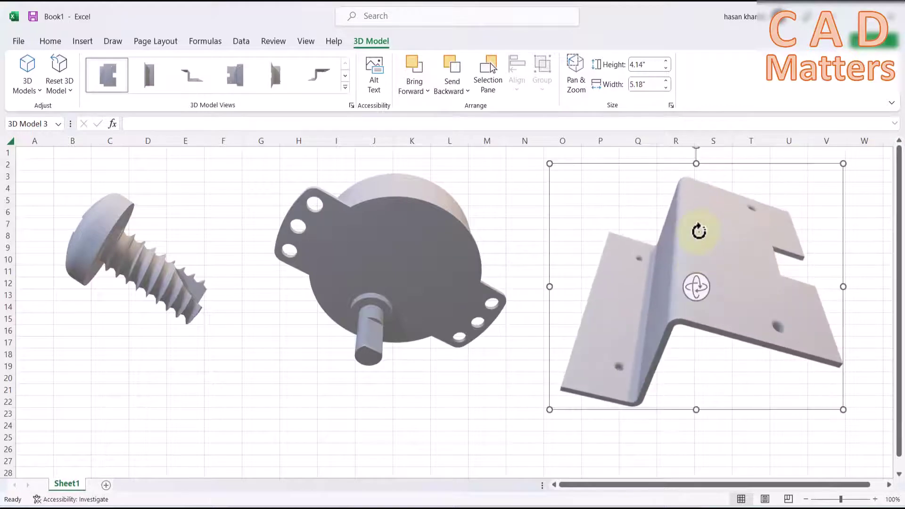
pyautogui.moveTo(608, 224); pyautogui.dragTo(595, 214)
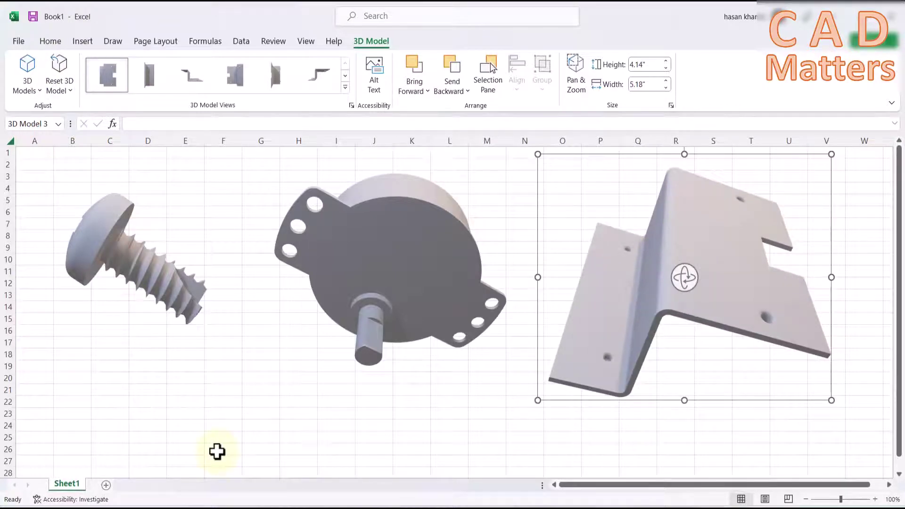
pyautogui.click(52, 41)
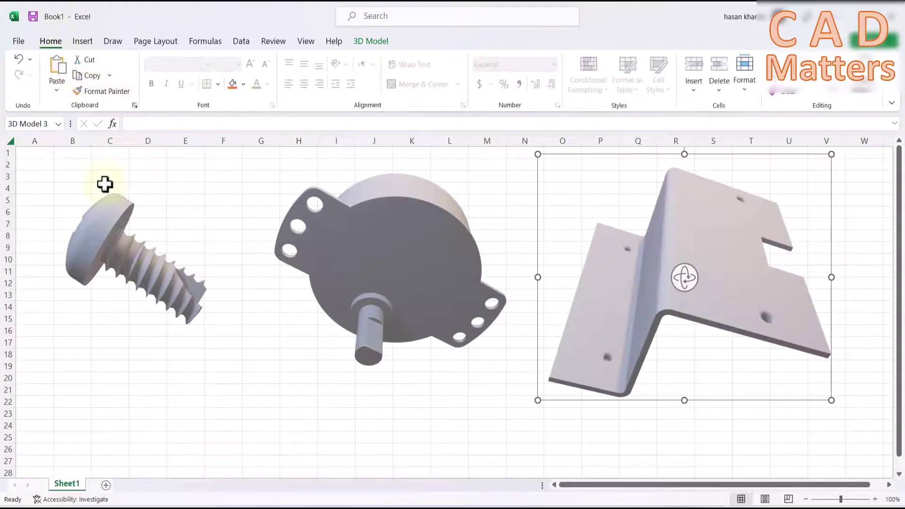
pyautogui.moveTo(393, 276); pyautogui.dragTo(376, 323)
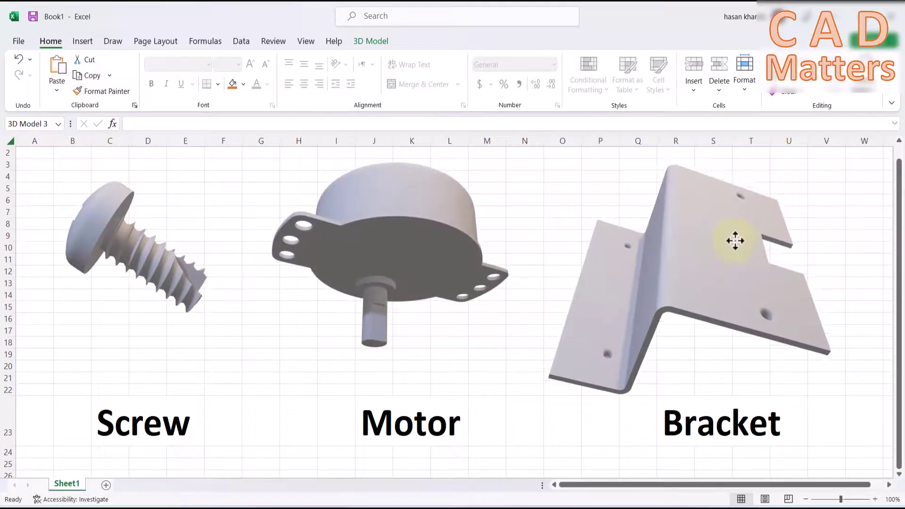
pyautogui.moveTo(735, 241)
pyautogui.mouseDown()
pyautogui.moveTo(686, 276)
pyautogui.moveTo(688, 269)
pyautogui.moveTo(666, 262)
pyautogui.mouseUp()
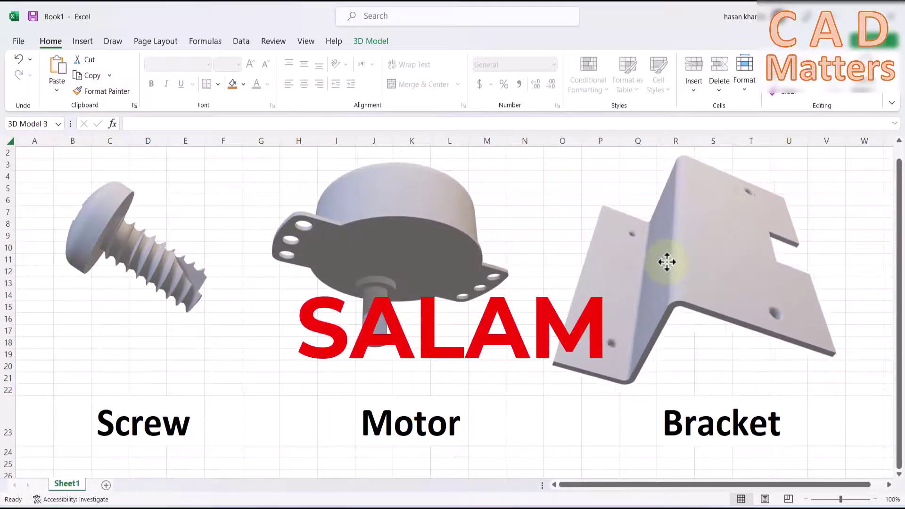